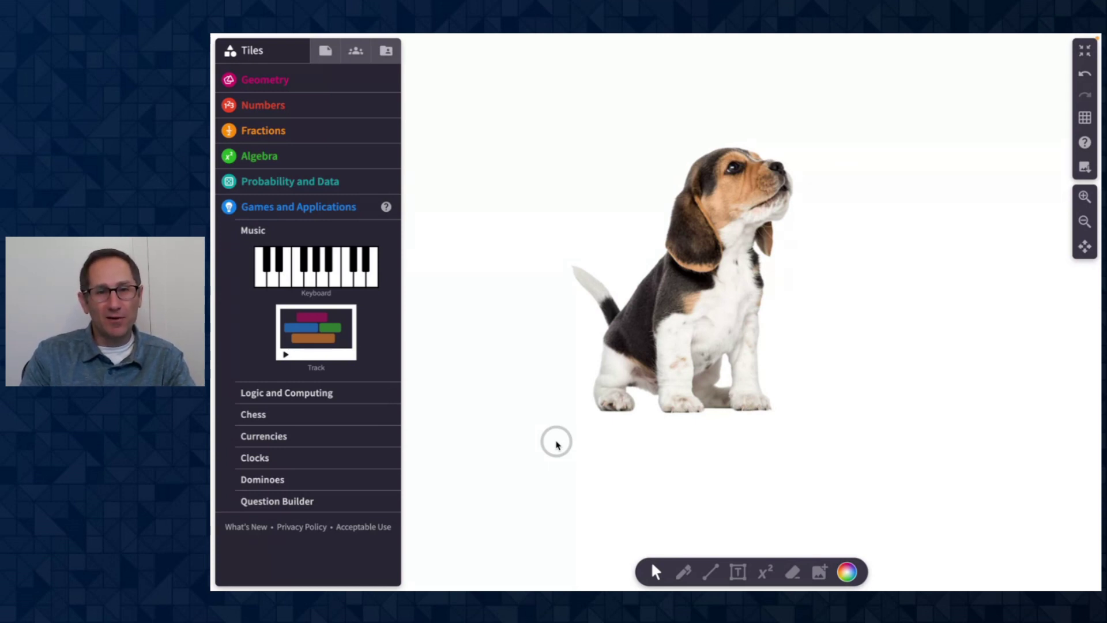
Shift the puppy image slightly down on the canvas and turn on authoring mode.
click(668, 346)
mouse_move(680, 323)
mouse_down()
mouse_move(717, 336)
mouse_move(673, 337)
mouse_up()
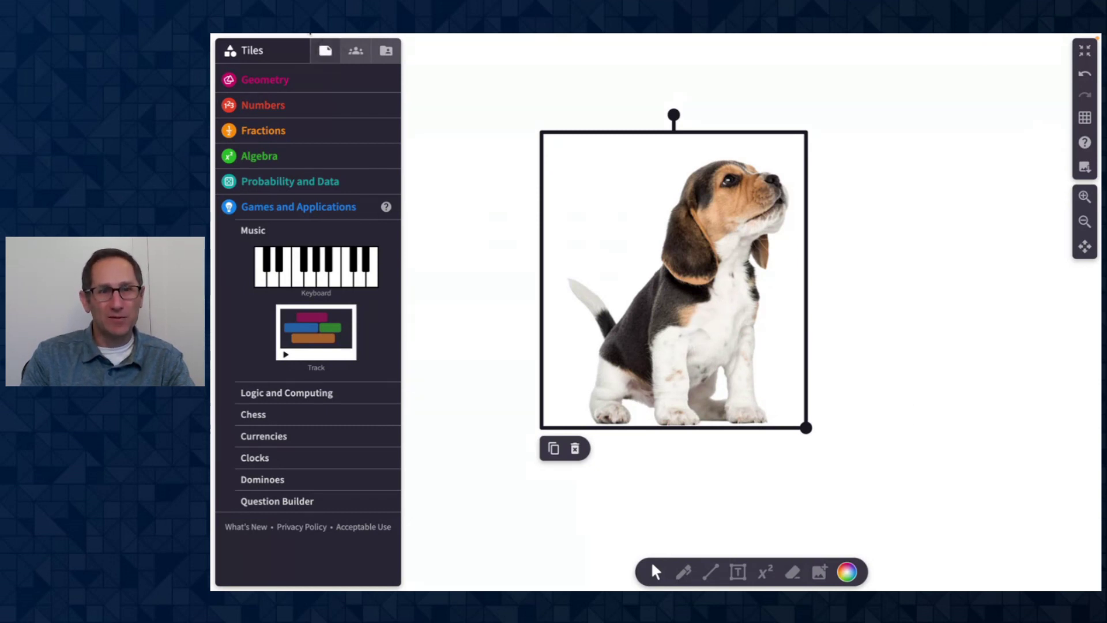
click(326, 53)
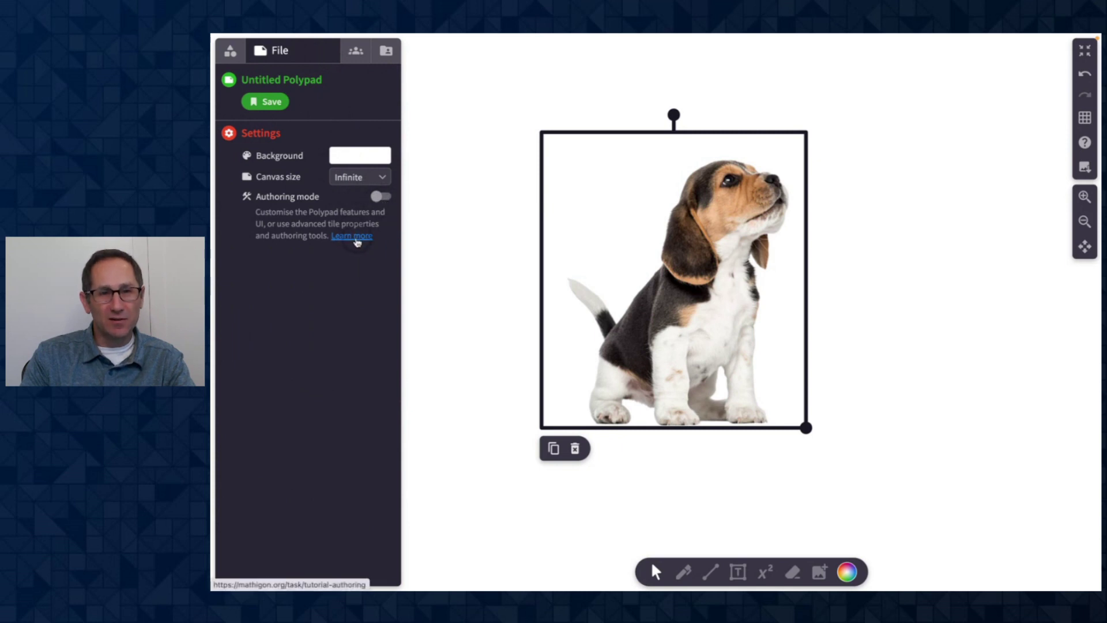
click(381, 197)
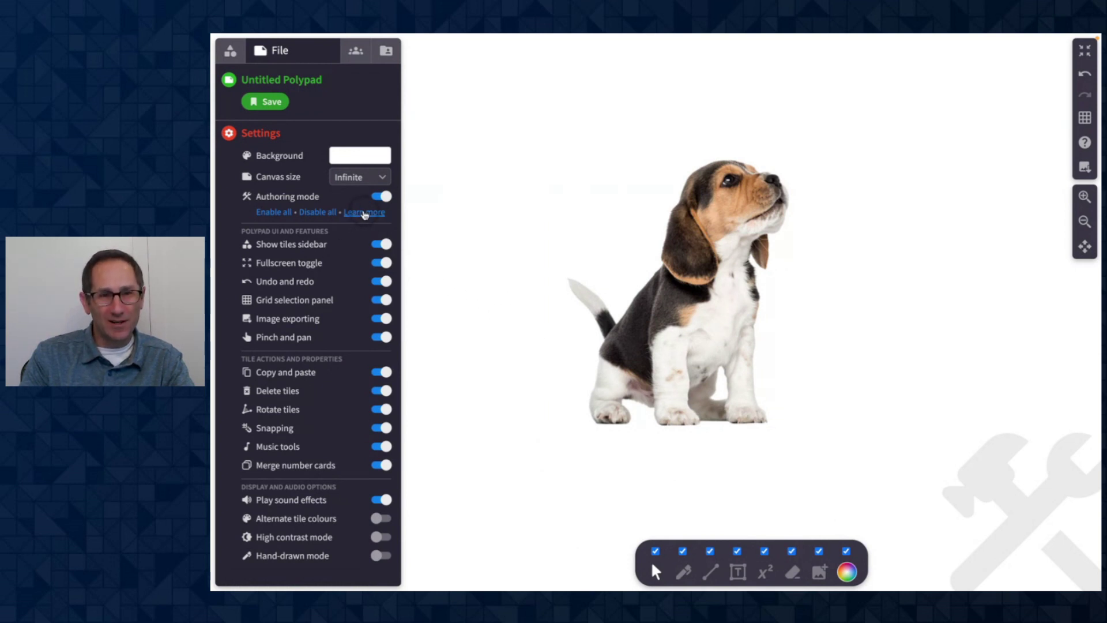
Set the puppy image's mask to Ellipse and shrink the image slightly.
click(671, 329)
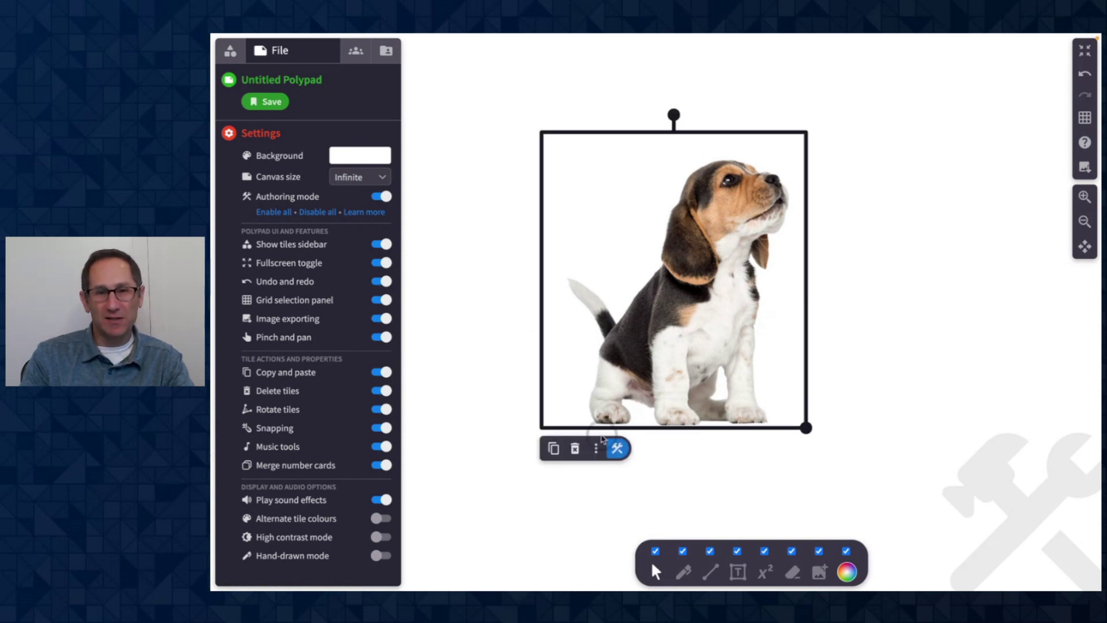
scroll(680, 446, down, 2)
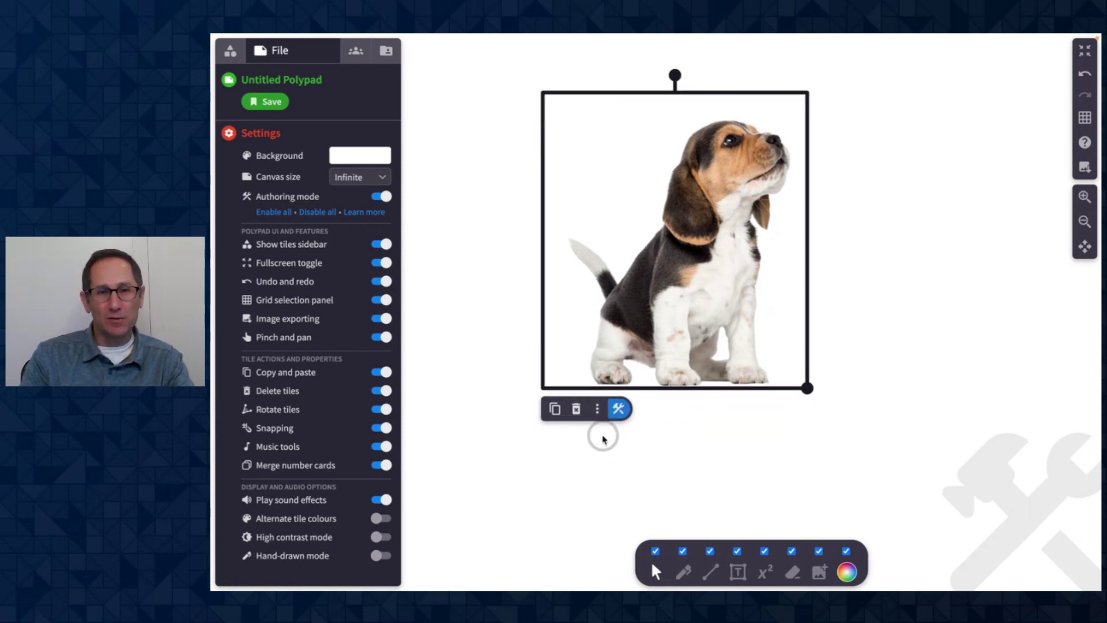
click(597, 410)
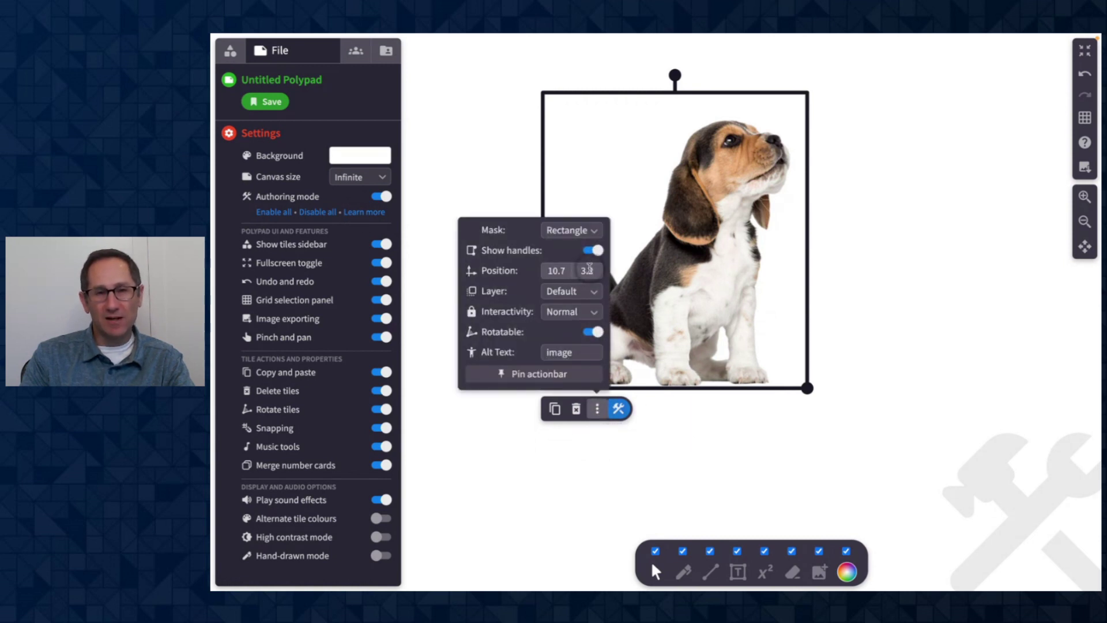
click(567, 230)
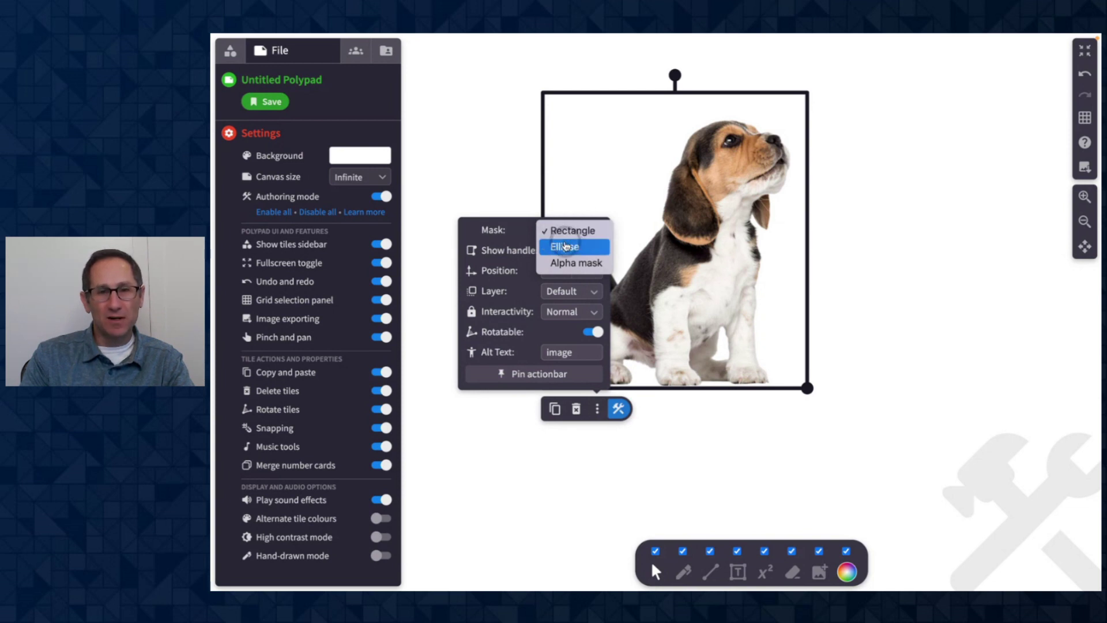
click(565, 246)
click(786, 336)
click(734, 247)
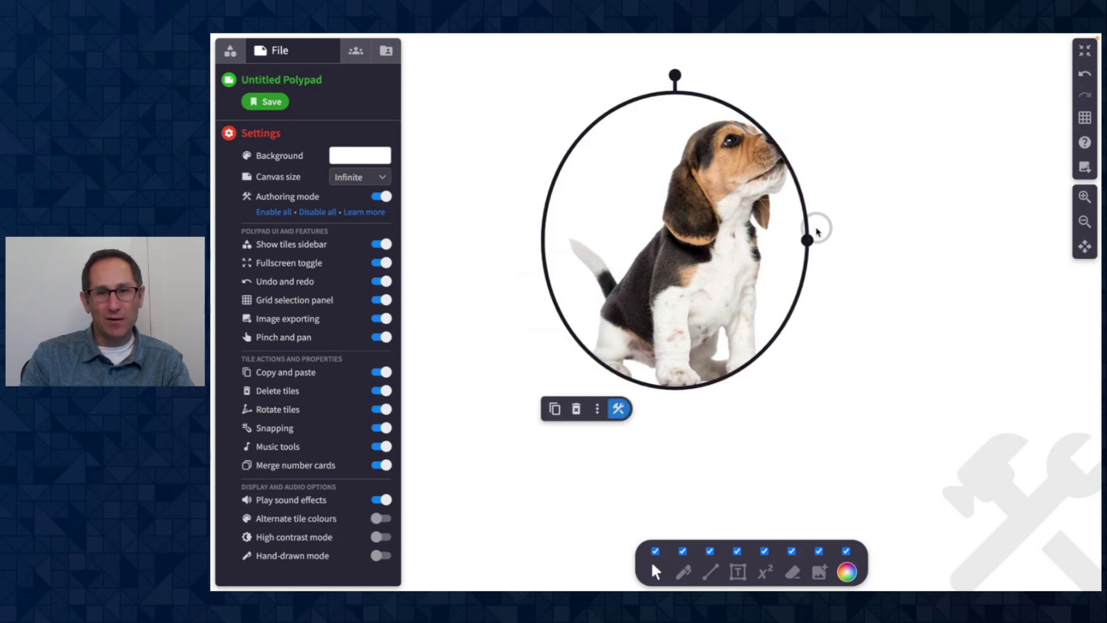
drag(807, 239, 781, 208)
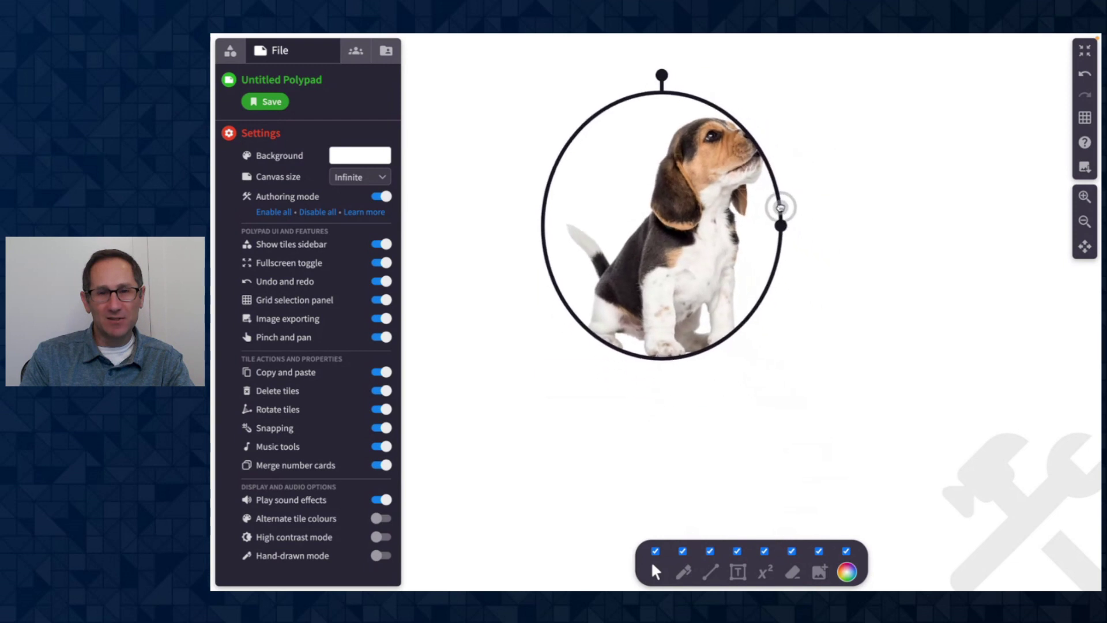
Set the puppy image's mask to Alpha mask, nudge the image and deselect it.
click(618, 379)
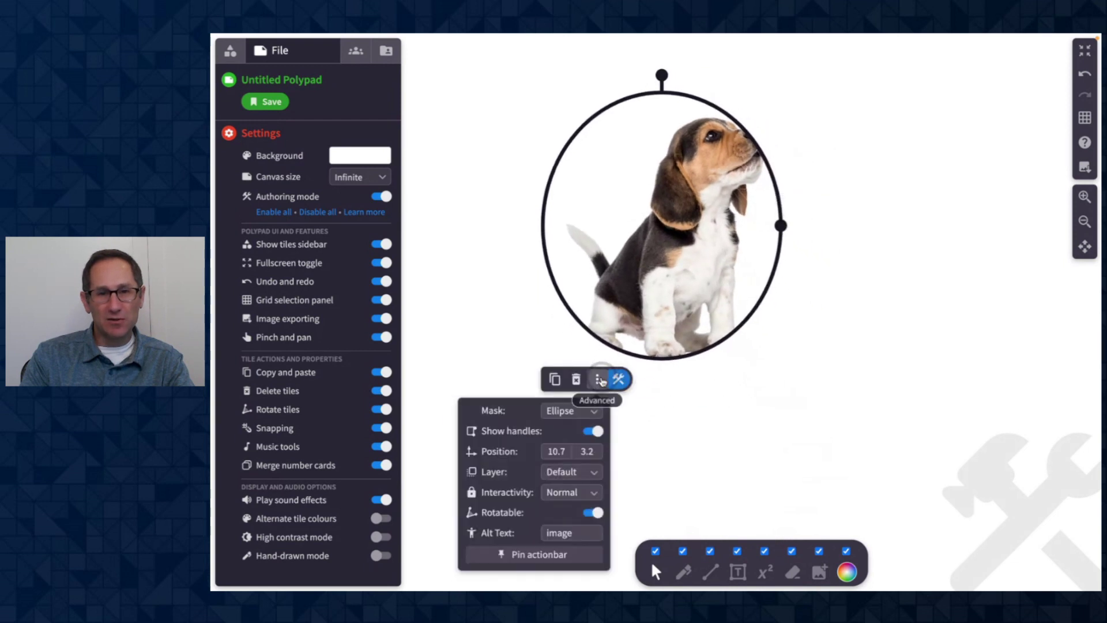
click(584, 414)
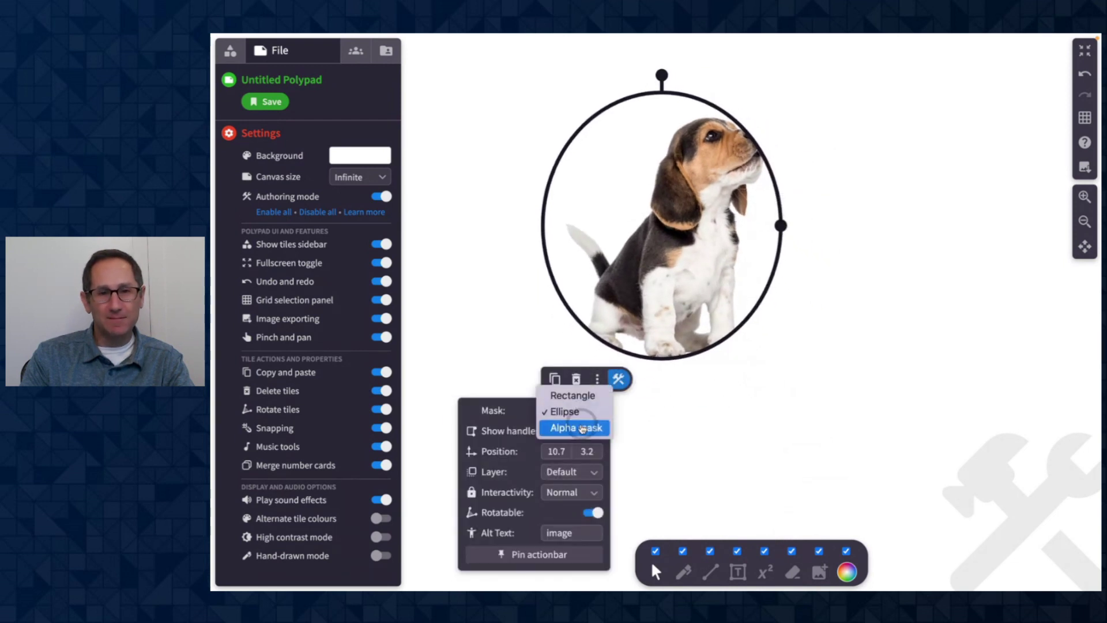
click(576, 428)
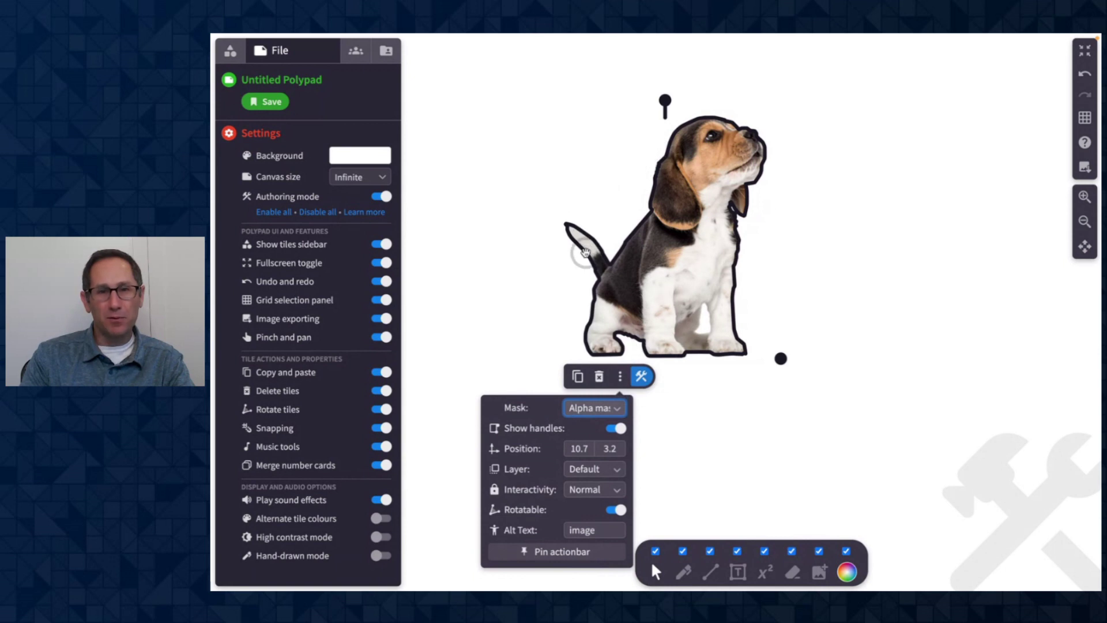
mouse_move(695, 232)
mouse_down()
mouse_move(709, 233)
mouse_move(698, 235)
mouse_up()
click(465, 252)
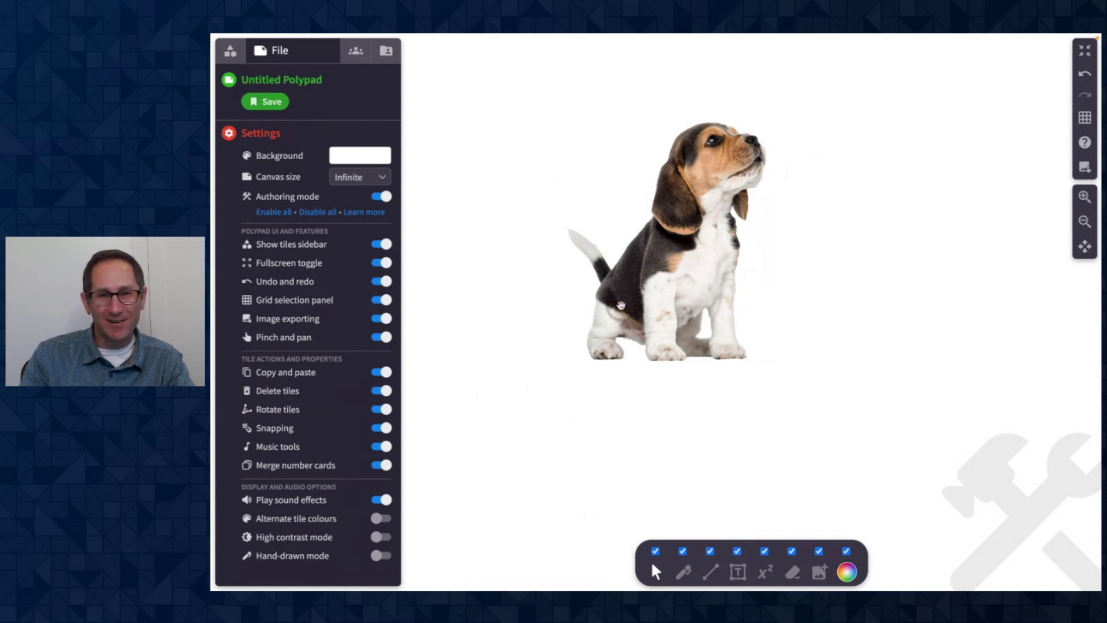
Move the alpha-masked puppy slightly up and to the right, and test selecting and deselecting it.
click(590, 252)
drag(674, 255, 692, 236)
click(822, 275)
click(726, 236)
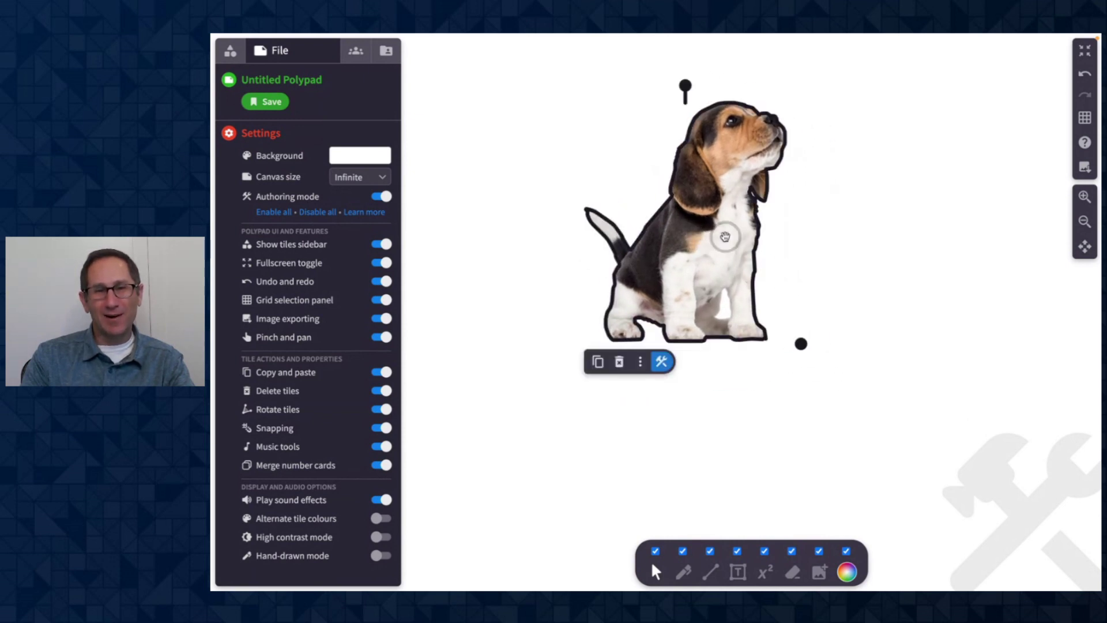
click(857, 265)
click(751, 237)
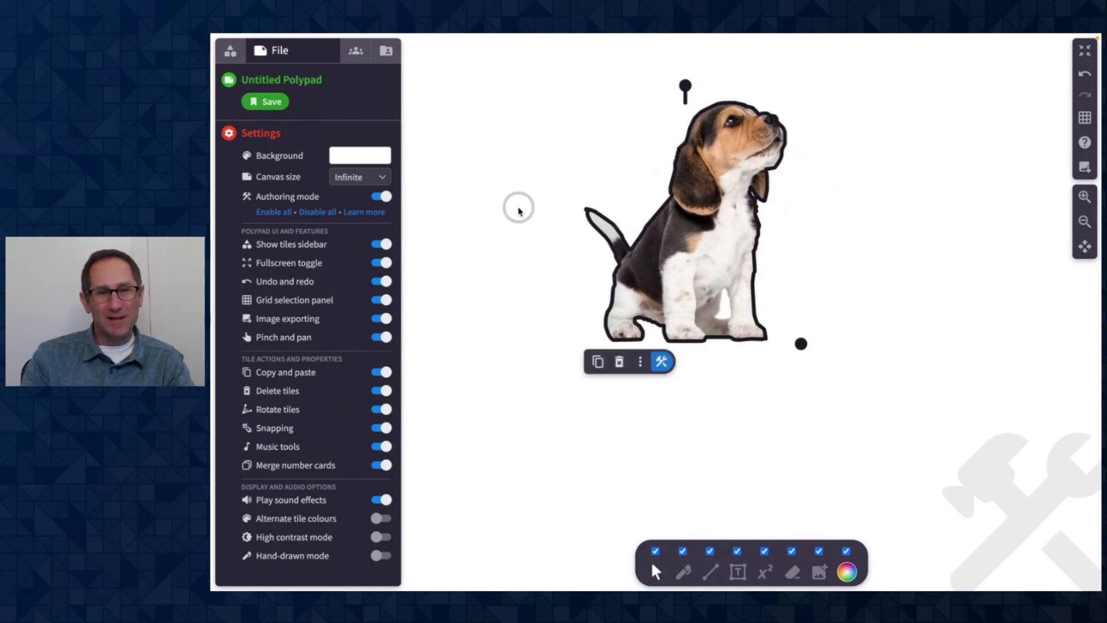
Turn off authoring mode and try moving, resizing and rotating the puppy image with its handles.
click(377, 197)
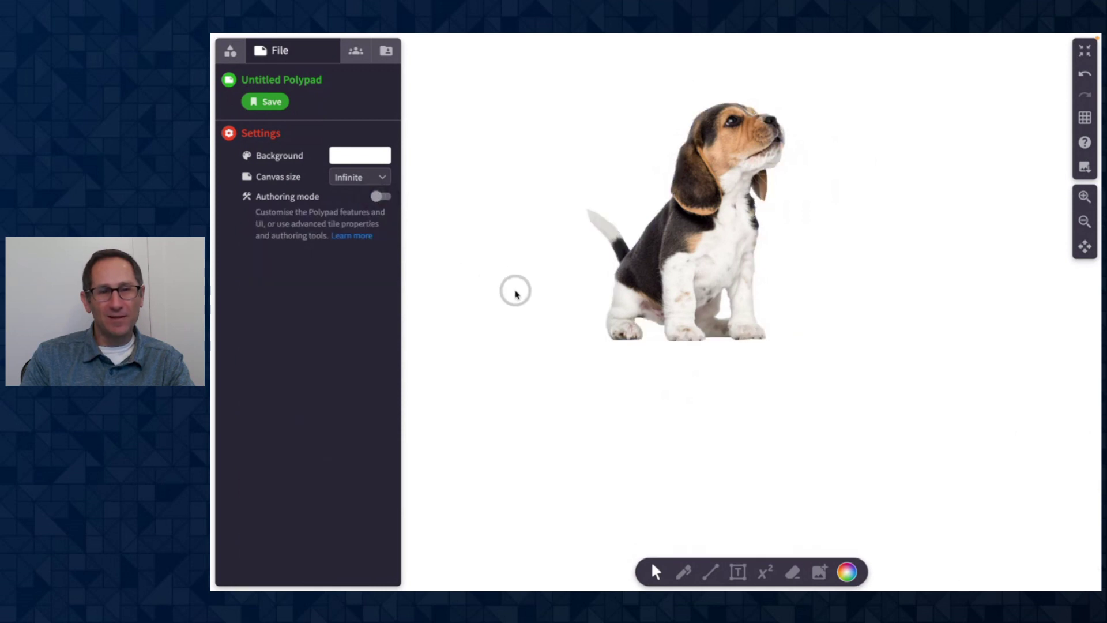
click(683, 261)
drag(725, 249, 680, 258)
mouse_move(755, 354)
mouse_down()
mouse_move(875, 425)
mouse_move(774, 353)
mouse_move(769, 365)
mouse_up()
mouse_move(641, 122)
mouse_down()
mouse_move(698, 111)
mouse_move(722, 128)
mouse_move(640, 125)
mouse_up()
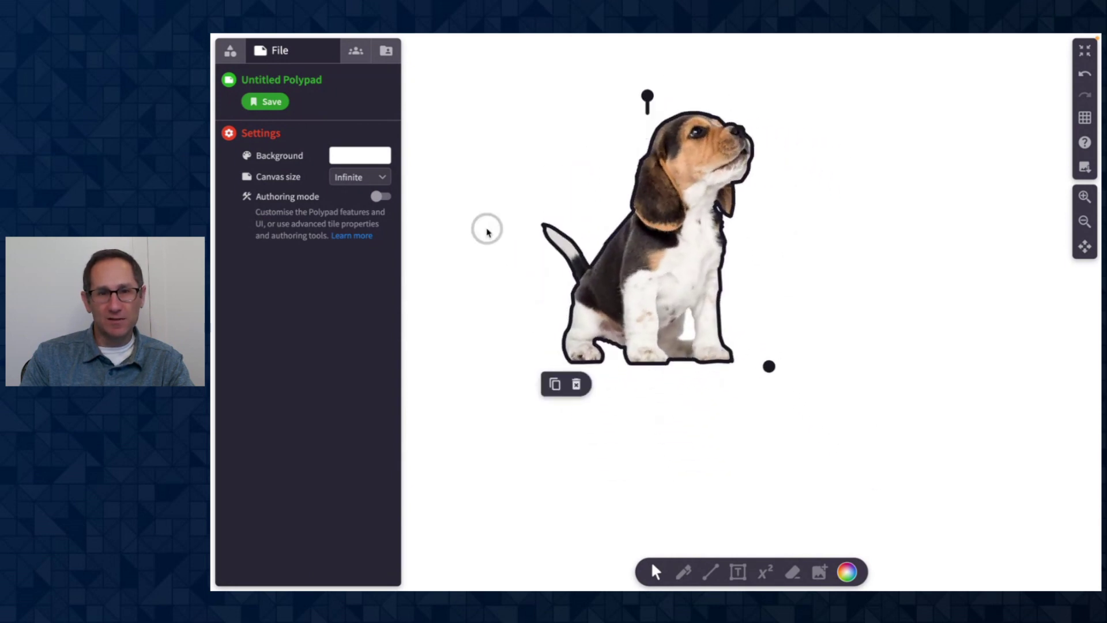
drag(658, 254, 619, 255)
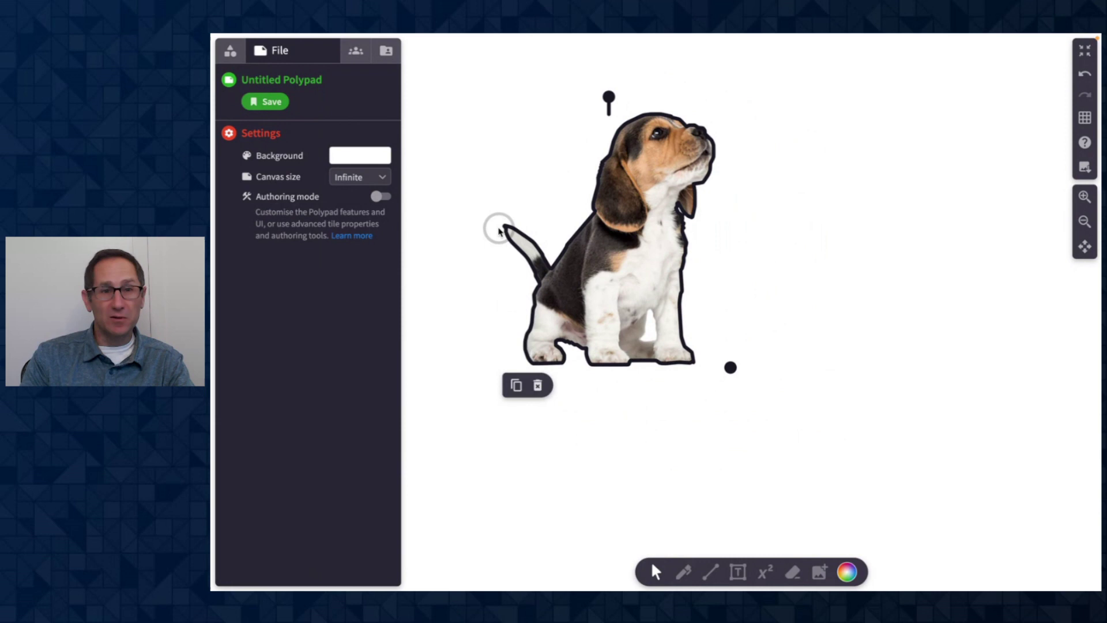
Turn authoring mode back on, disable Show handles for the puppy image and reselect it.
click(381, 196)
click(599, 287)
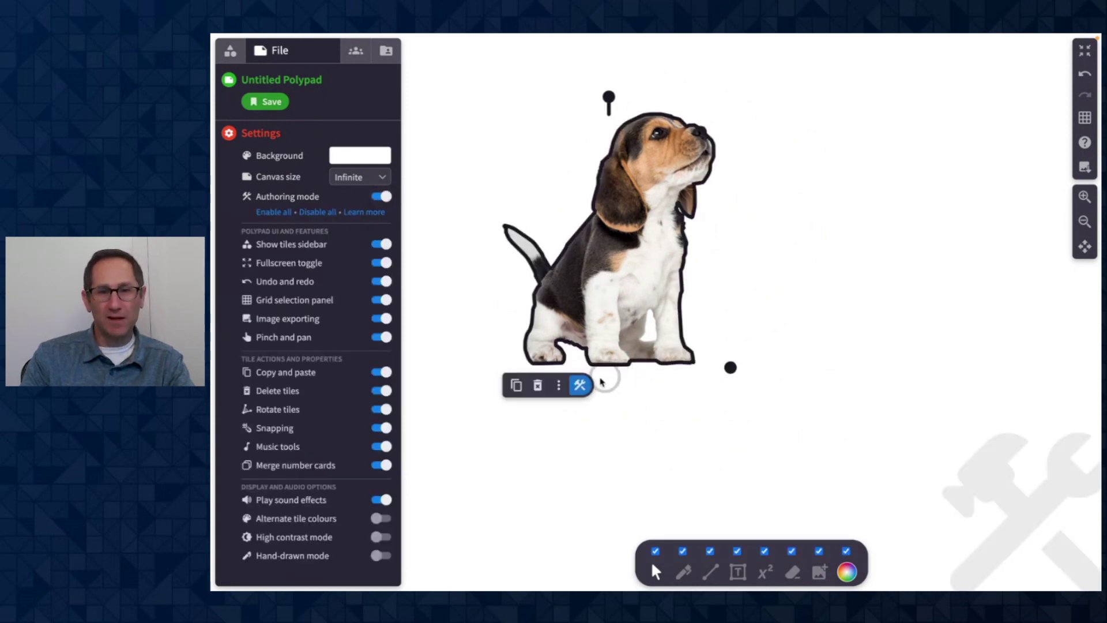
click(558, 385)
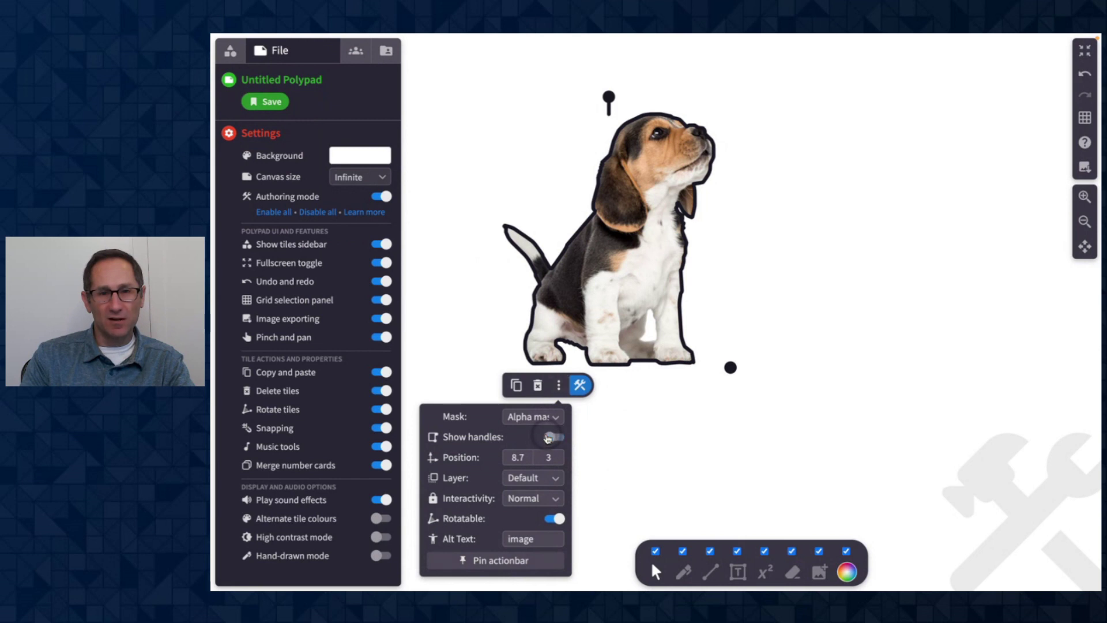
click(635, 444)
click(697, 353)
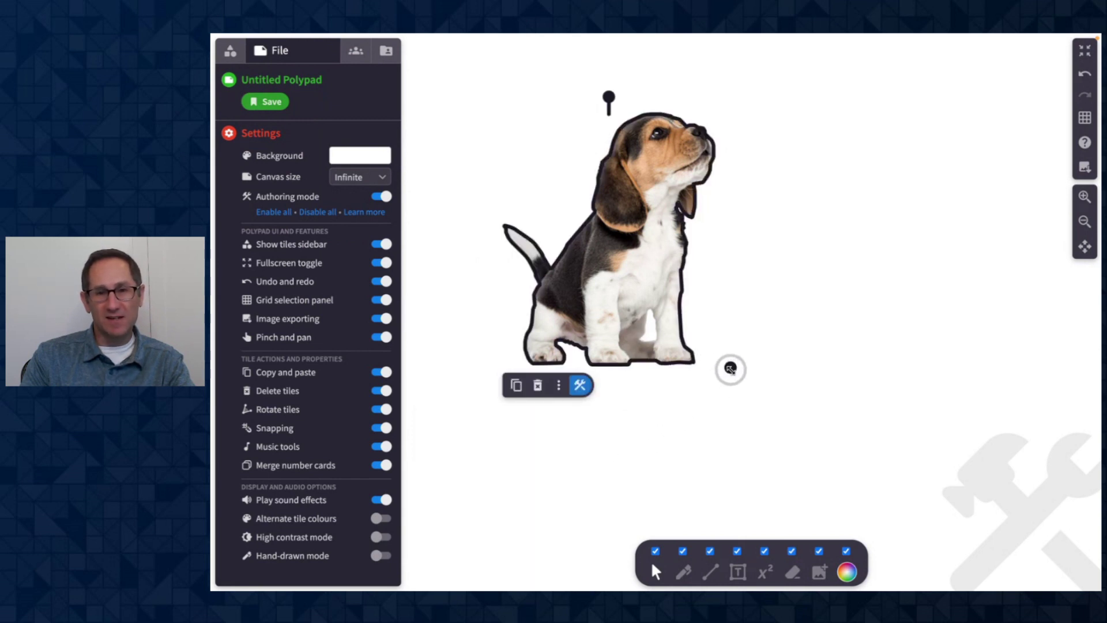
Shrink the puppy image considerably and move it toward the middle of the canvas.
drag(730, 368, 648, 275)
drag(593, 232, 673, 281)
drag(726, 321, 706, 315)
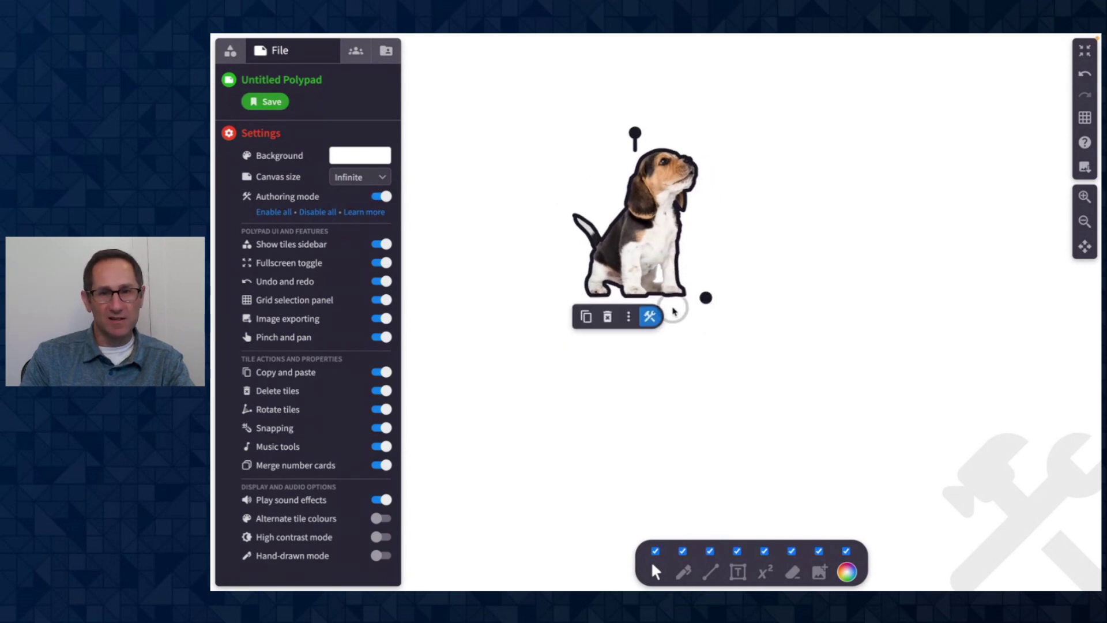
Turn off authoring mode and check which handles the selected puppy image offers.
click(376, 197)
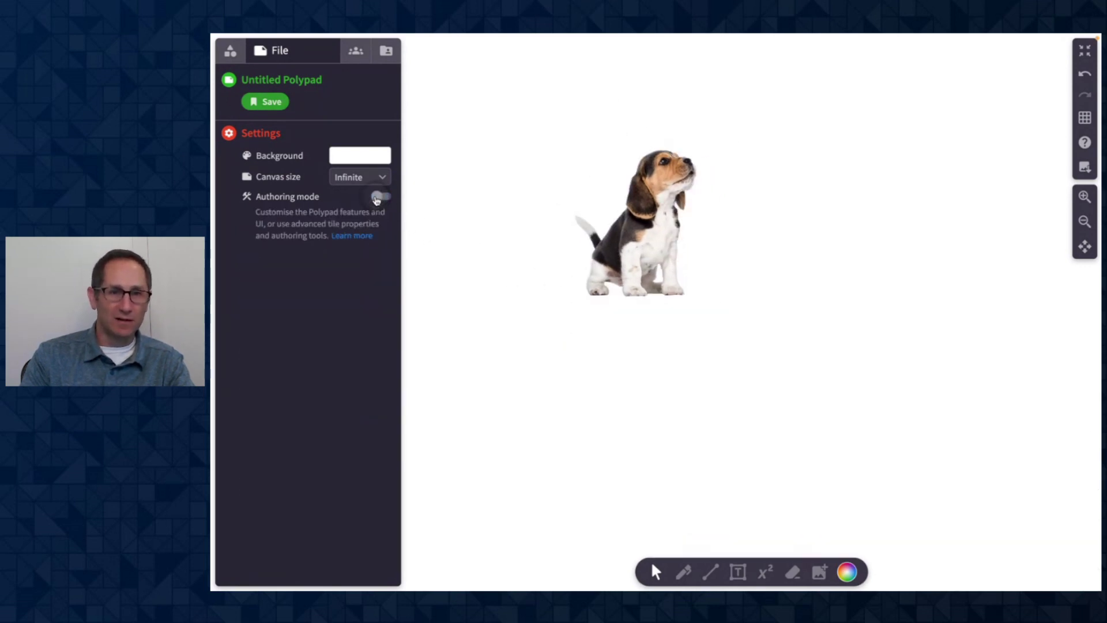
click(636, 284)
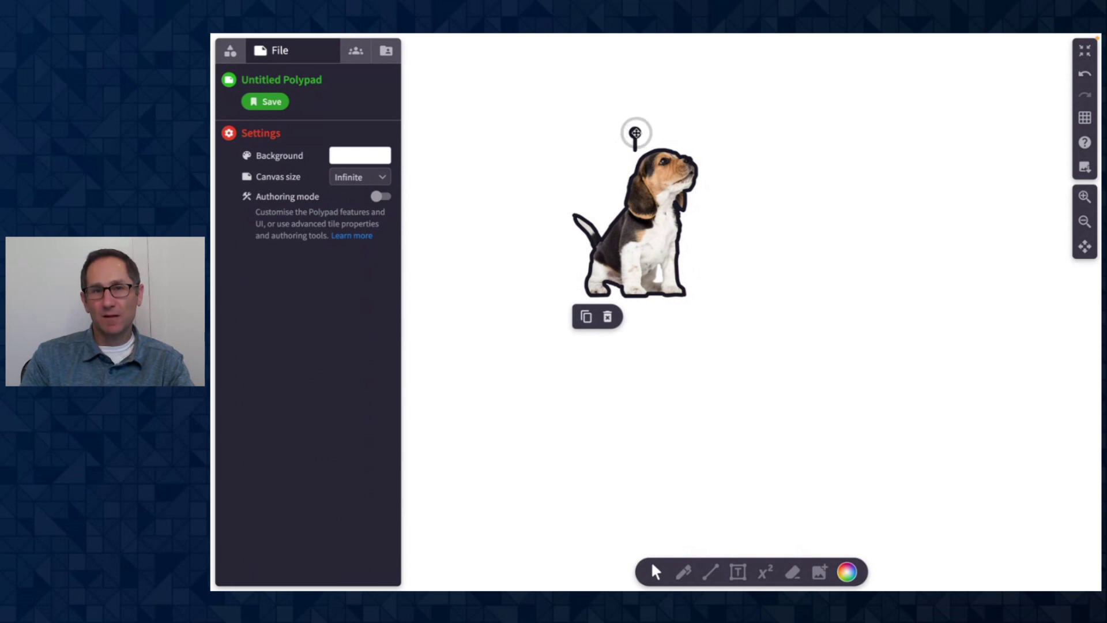
mouse_move(636, 133)
mouse_down()
mouse_move(720, 185)
mouse_move(648, 150)
mouse_move(613, 163)
mouse_move(636, 133)
mouse_up()
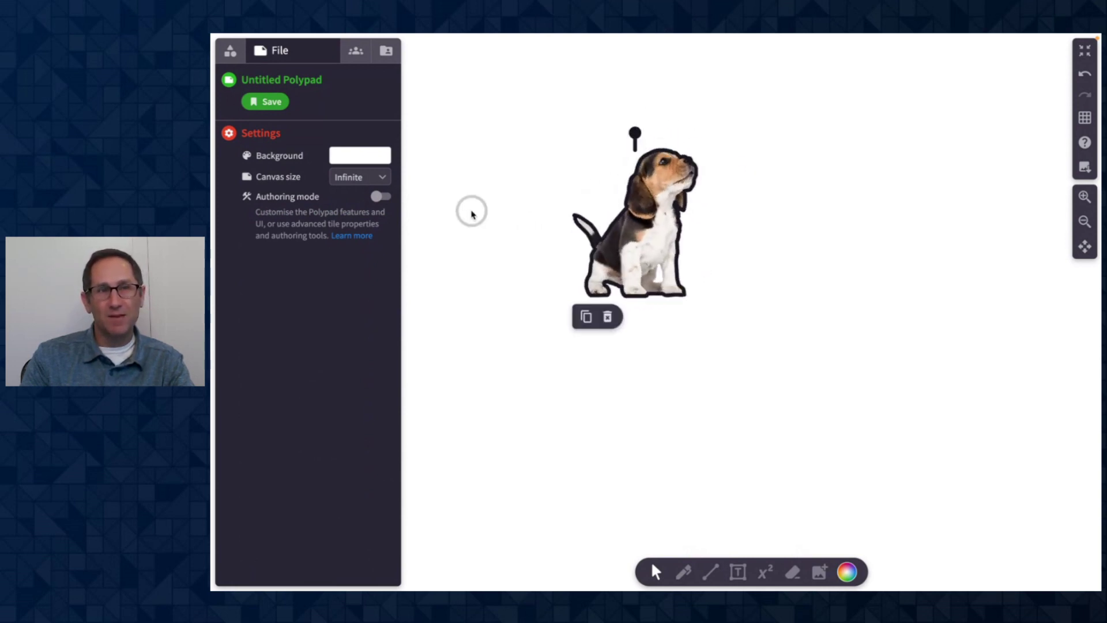
Disable Rotatable for the puppy image in authoring mode and, with authoring mode off, move it to the canvas's upper-left corner.
click(380, 198)
click(637, 257)
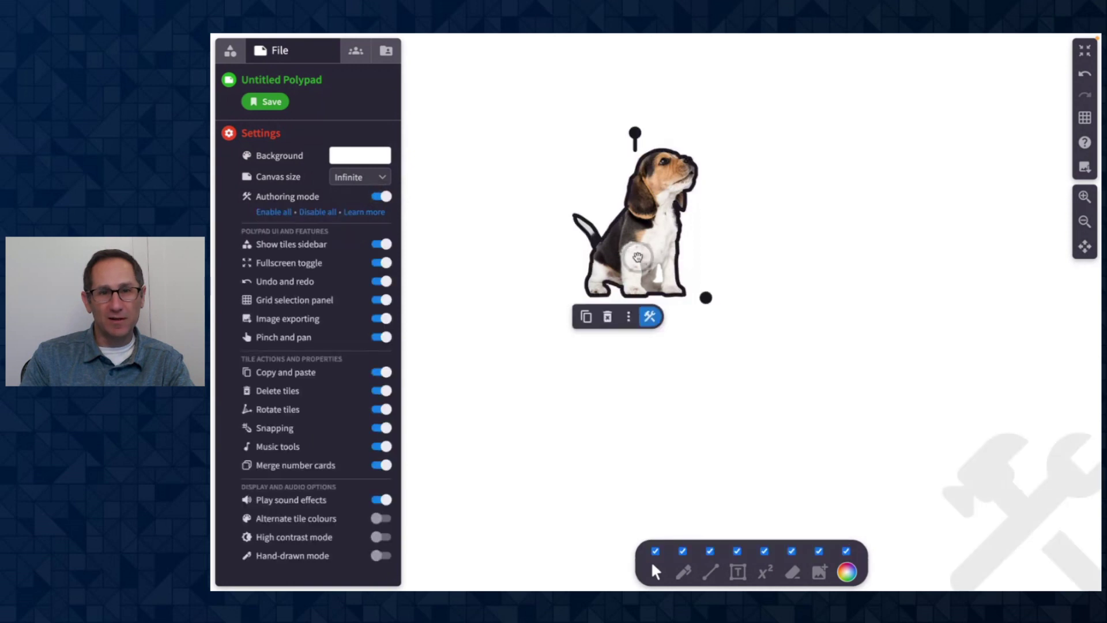
click(625, 318)
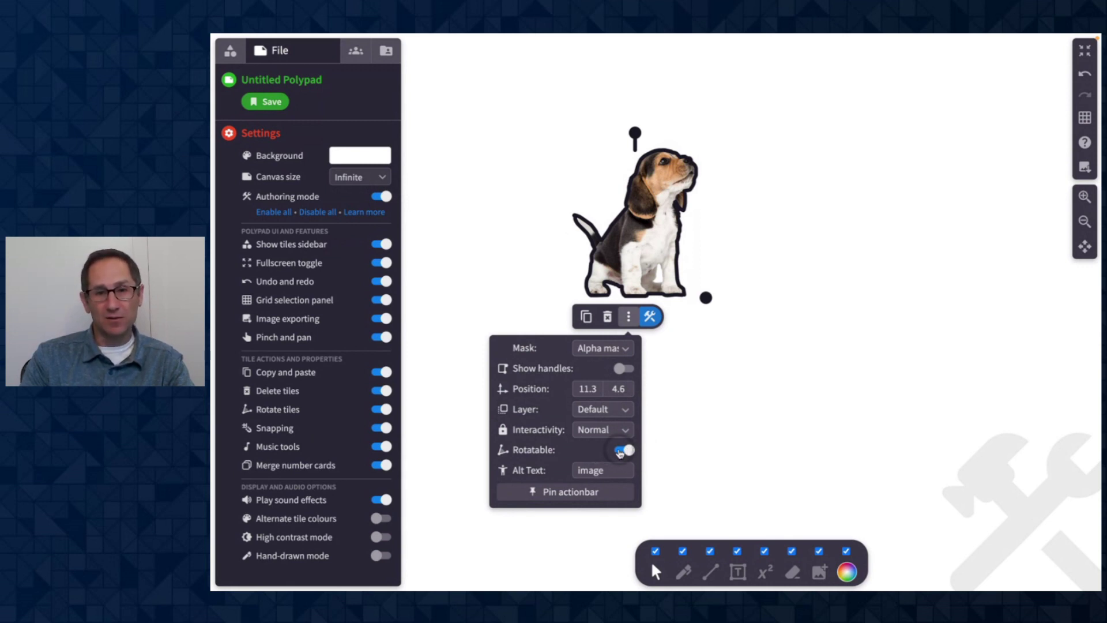
click(622, 451)
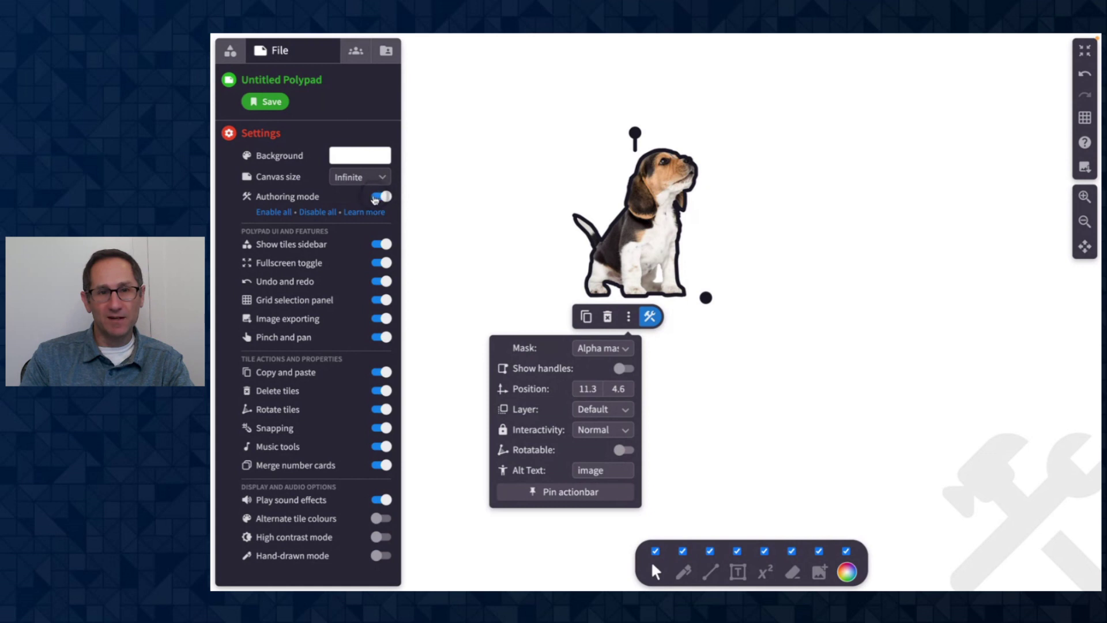
click(381, 196)
drag(639, 245, 509, 156)
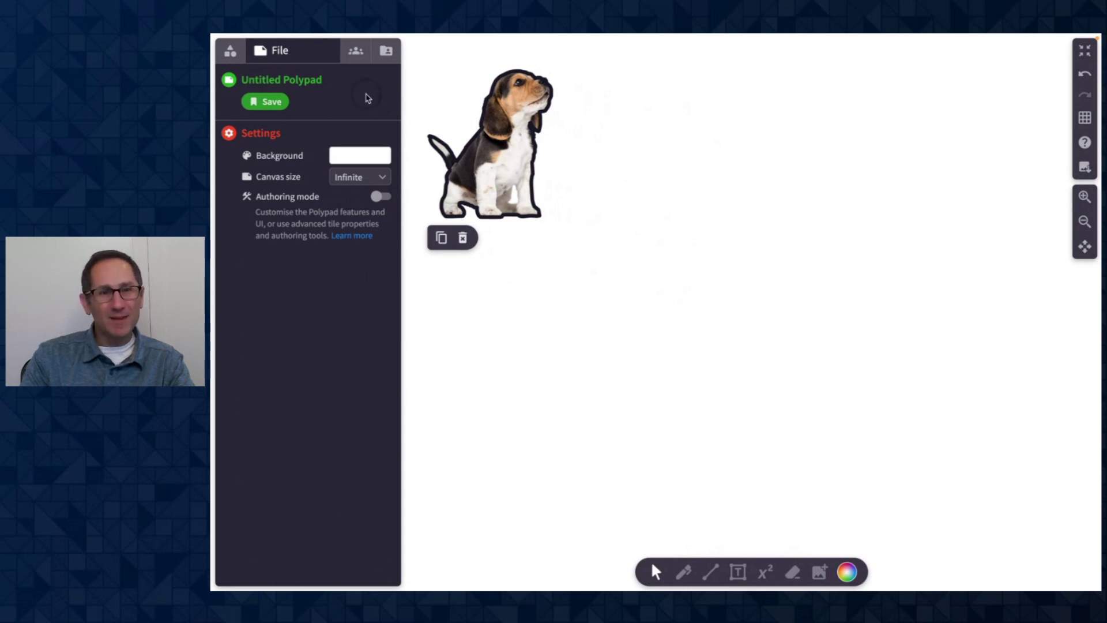
Add a number line to the canvas beside the puppy and open its advanced options.
click(231, 52)
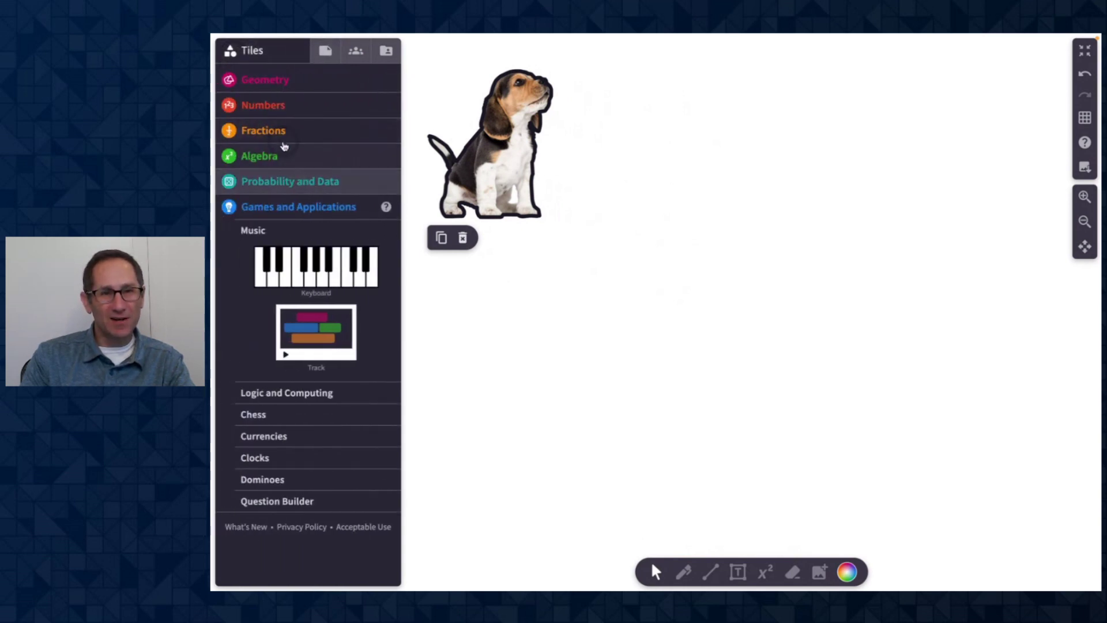
click(277, 109)
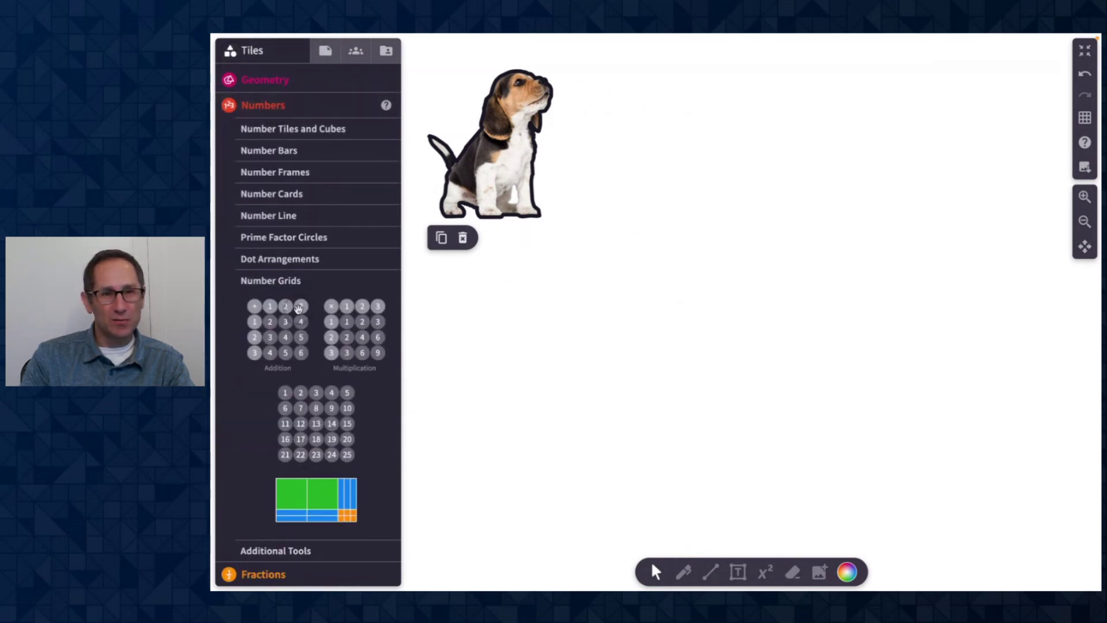
click(289, 220)
drag(290, 245, 744, 235)
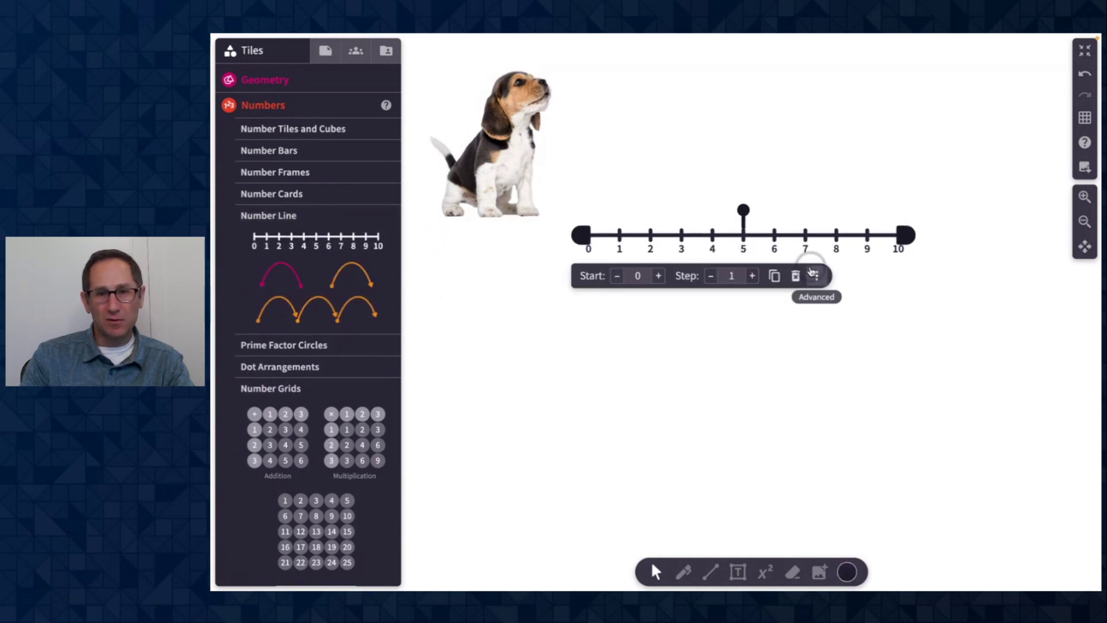
click(815, 275)
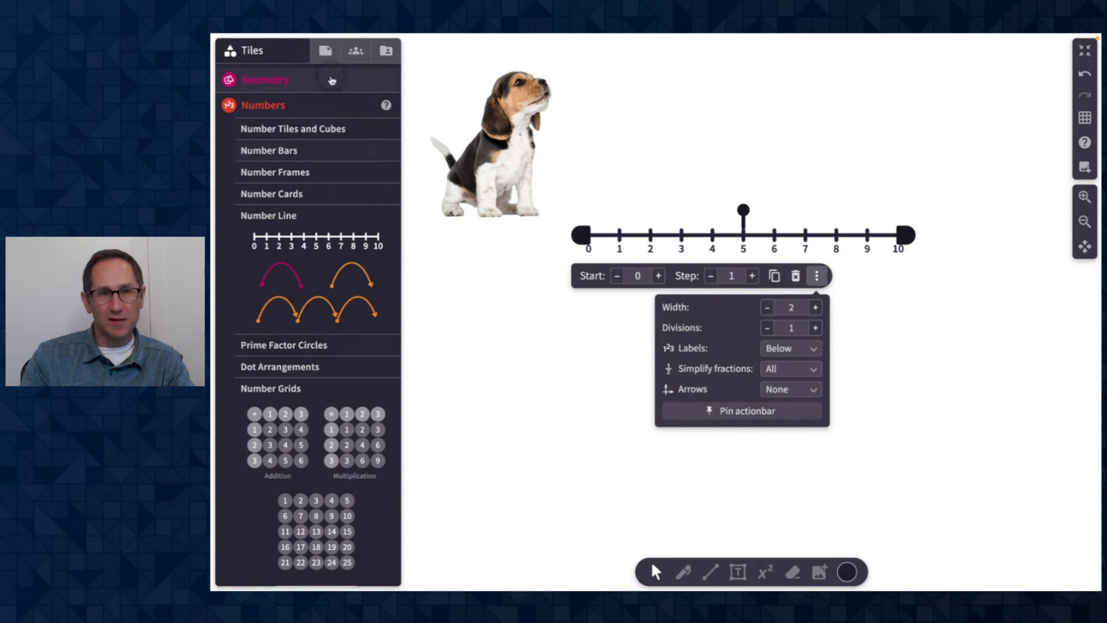
Turn on authoring mode and open the number line's visible-action settings and its extended advanced options.
click(332, 55)
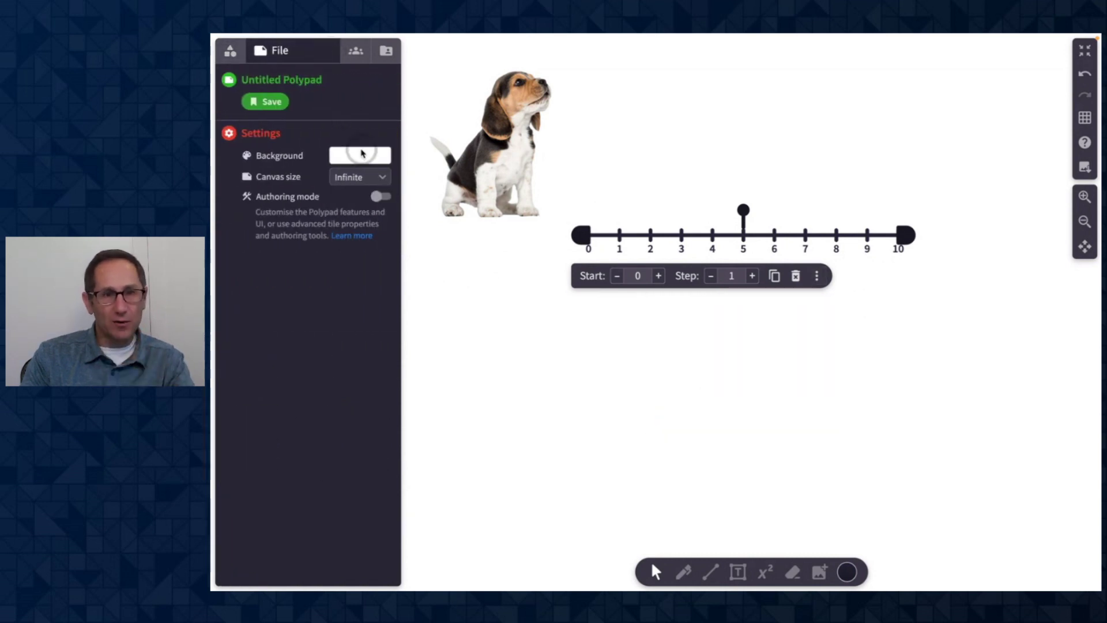
click(381, 196)
click(688, 242)
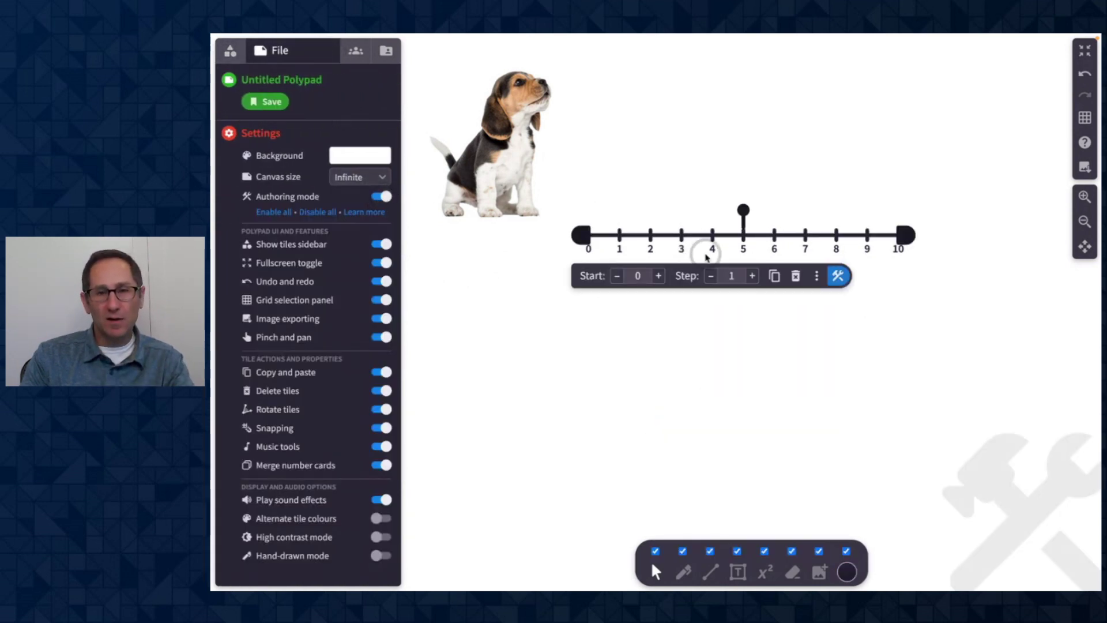
click(839, 277)
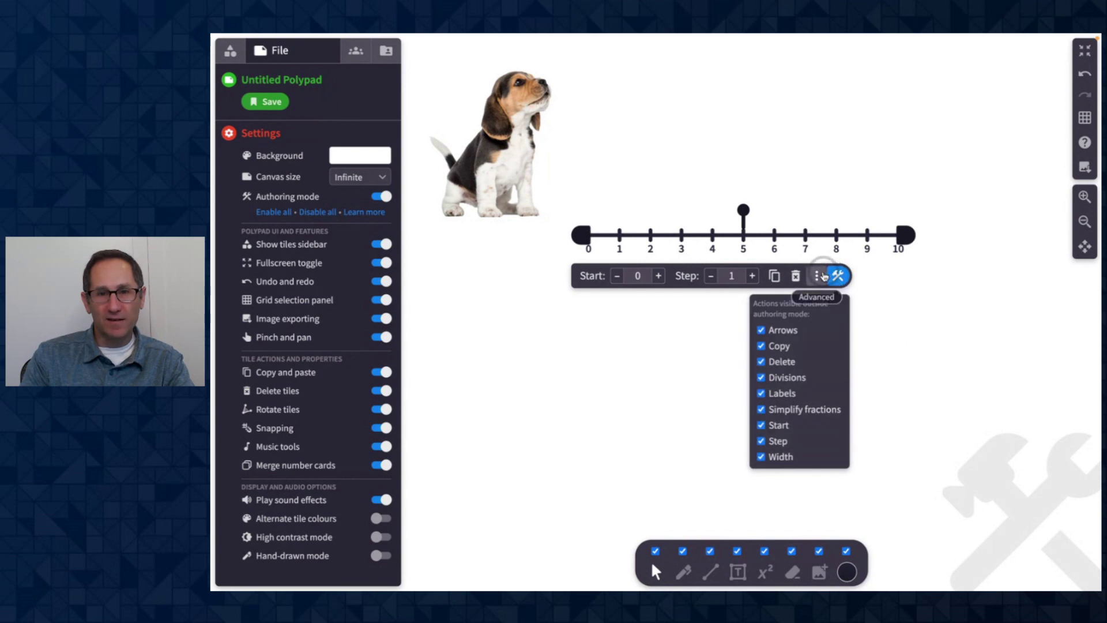
click(817, 276)
scroll(894, 335, down, 3)
scroll(898, 340, up, 1)
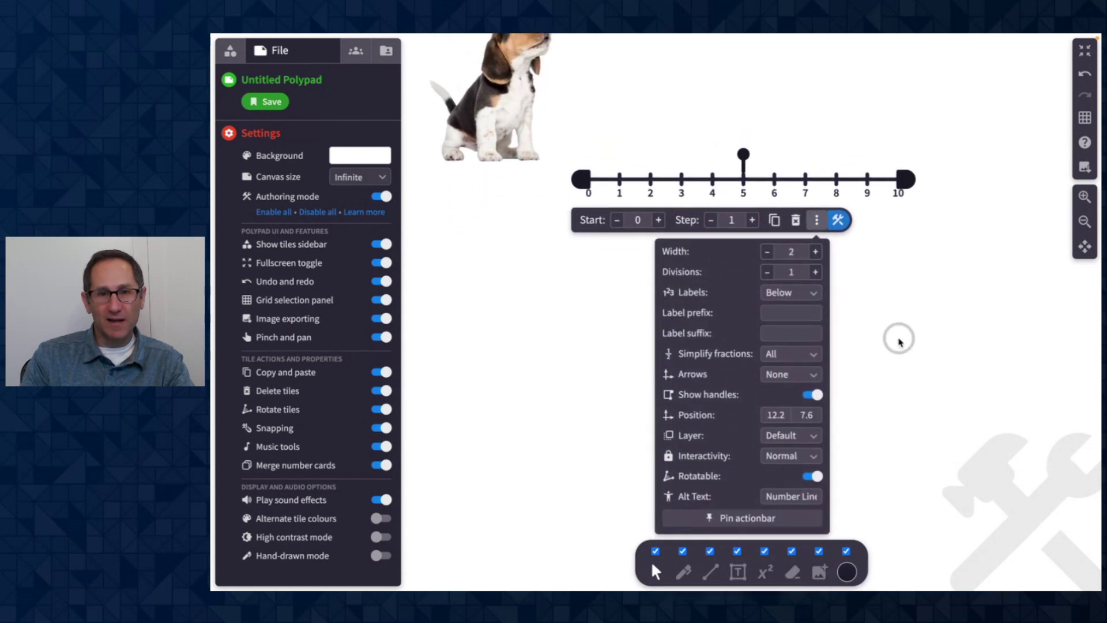
Set the number line's label prefix to $.
click(787, 309)
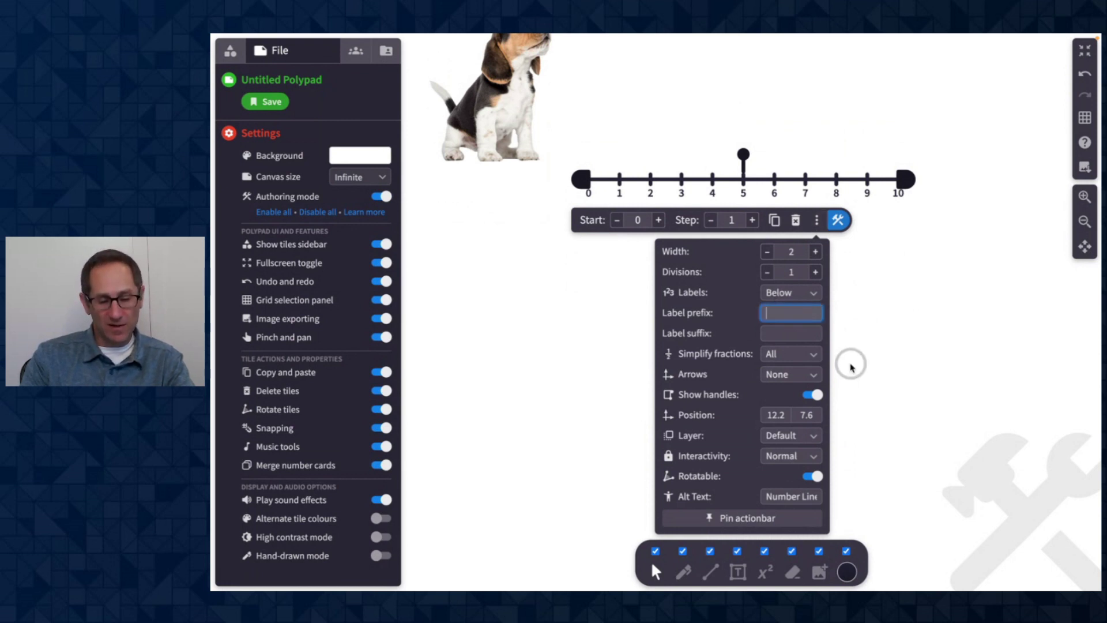
text($)
click(933, 378)
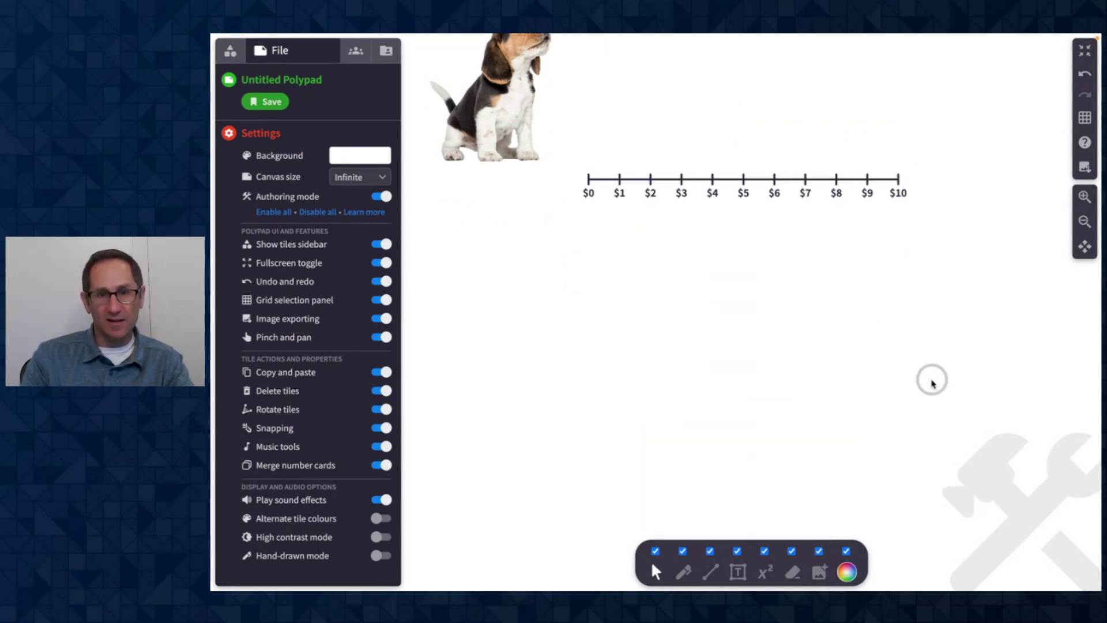
Select the number line and move it slightly down and to the left on the enlarged canvas.
click(741, 185)
click(1085, 197)
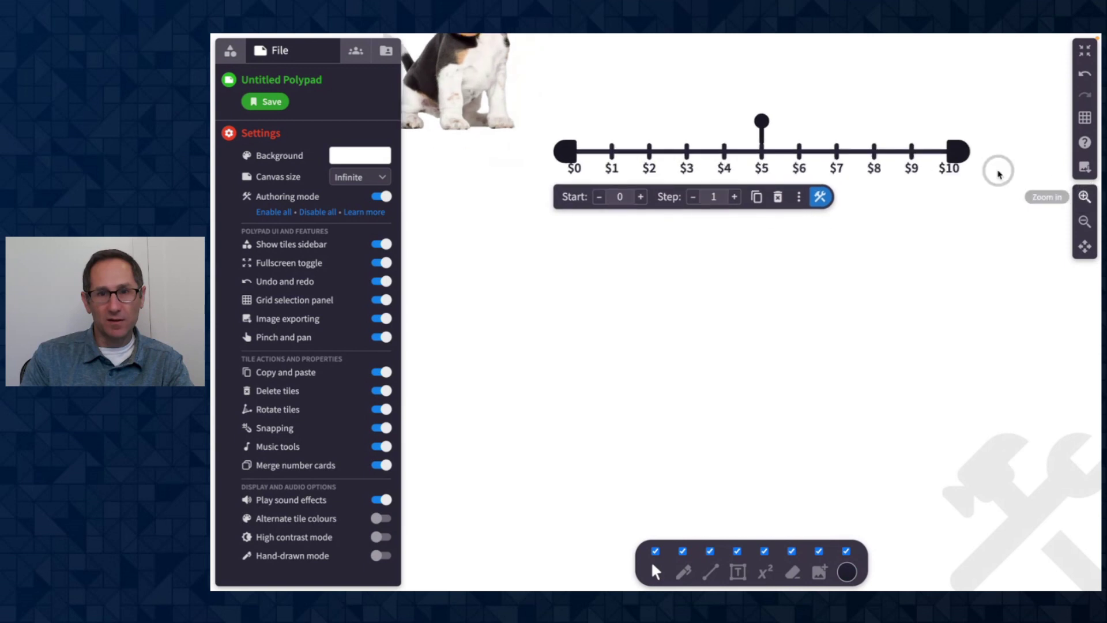
drag(853, 144, 810, 199)
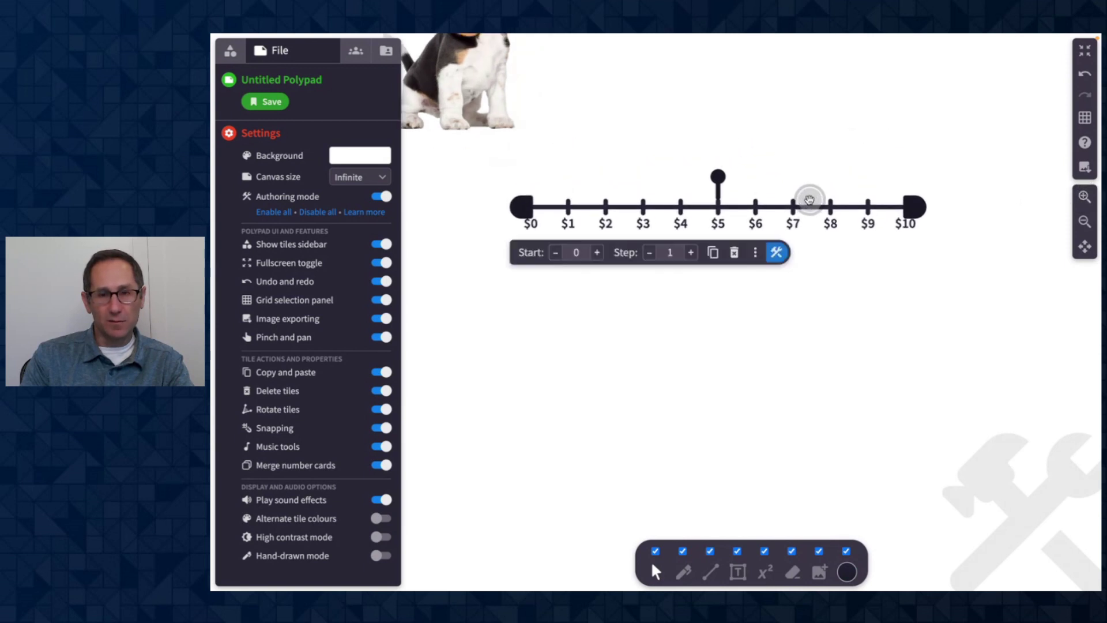
Clear the label prefix in the number line's advanced options.
click(756, 254)
click(721, 346)
key(BackSpace)
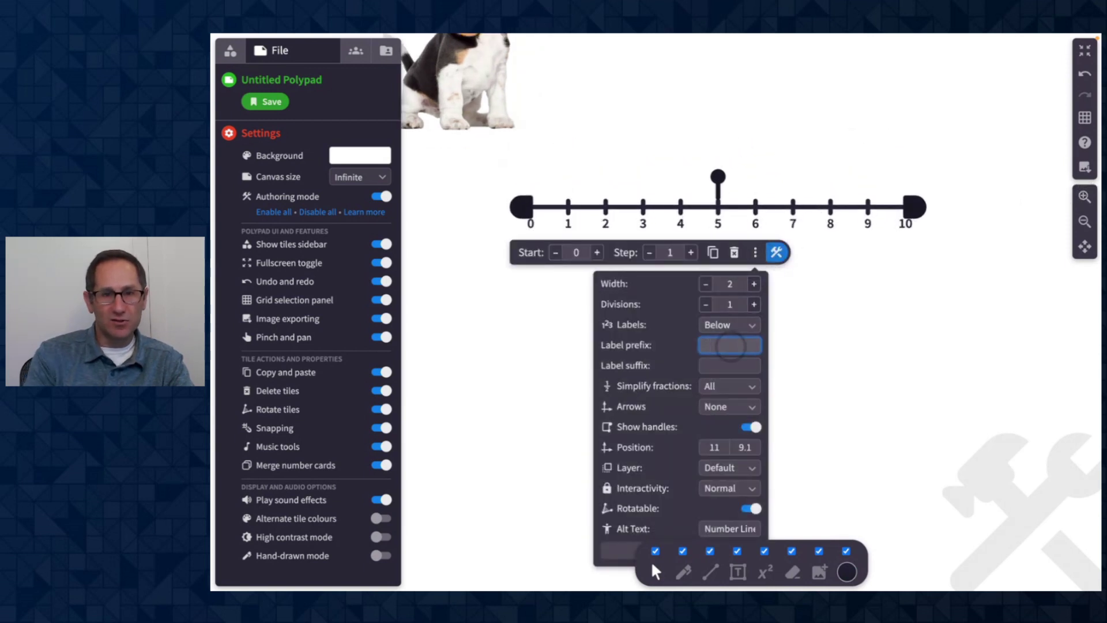
Try the label suffixes "c" and "hi" on the number line and clear the suffix again.
click(722, 366)
text(c)
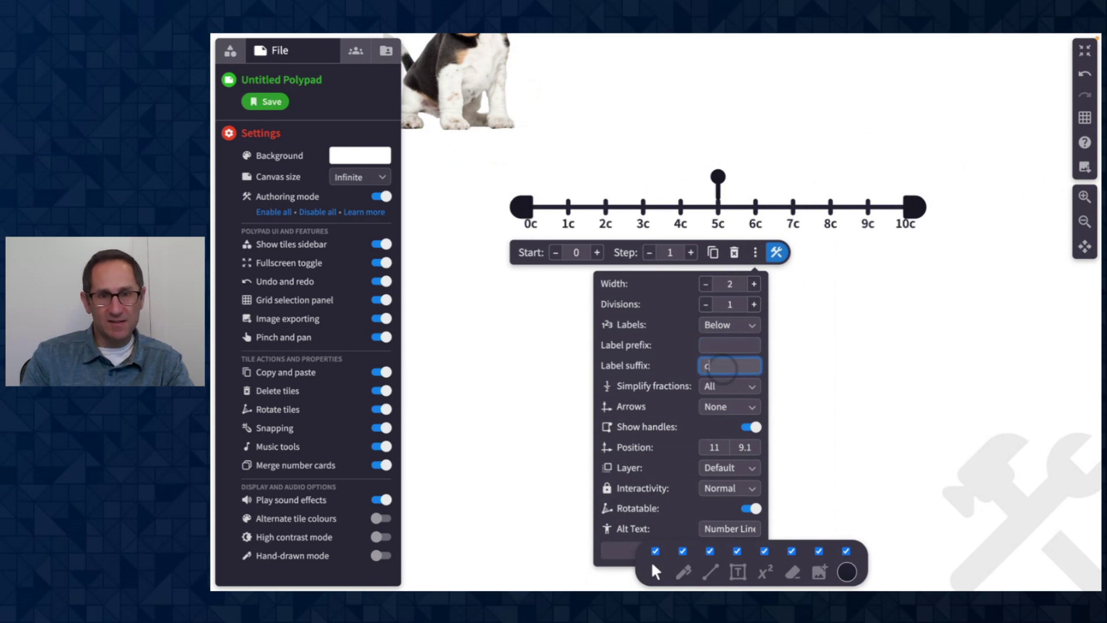
key(BackSpace)
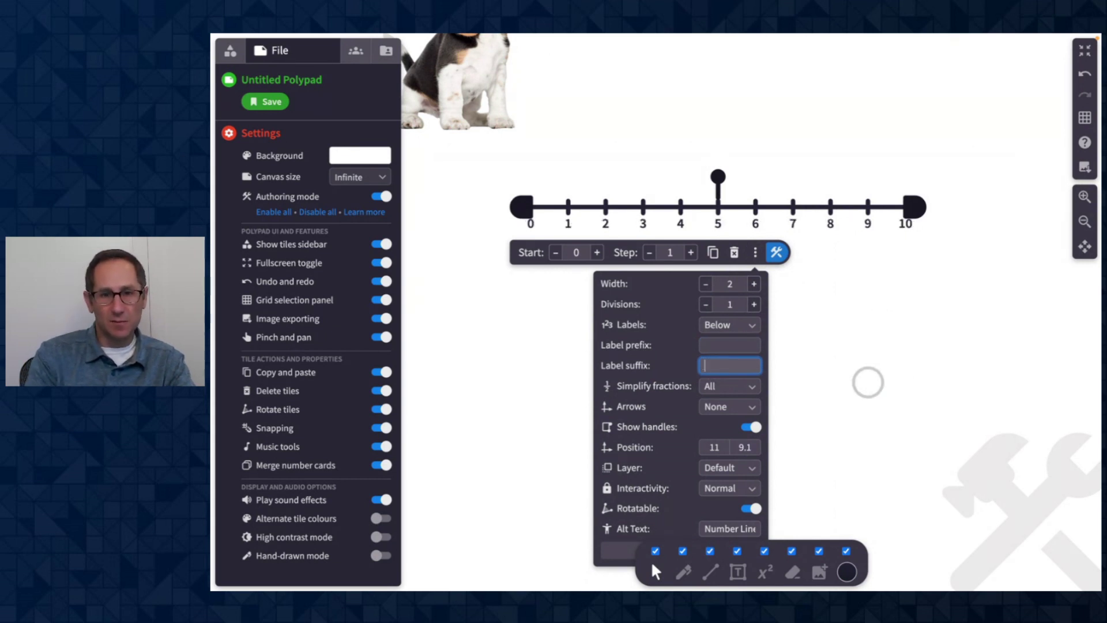
text(hi)
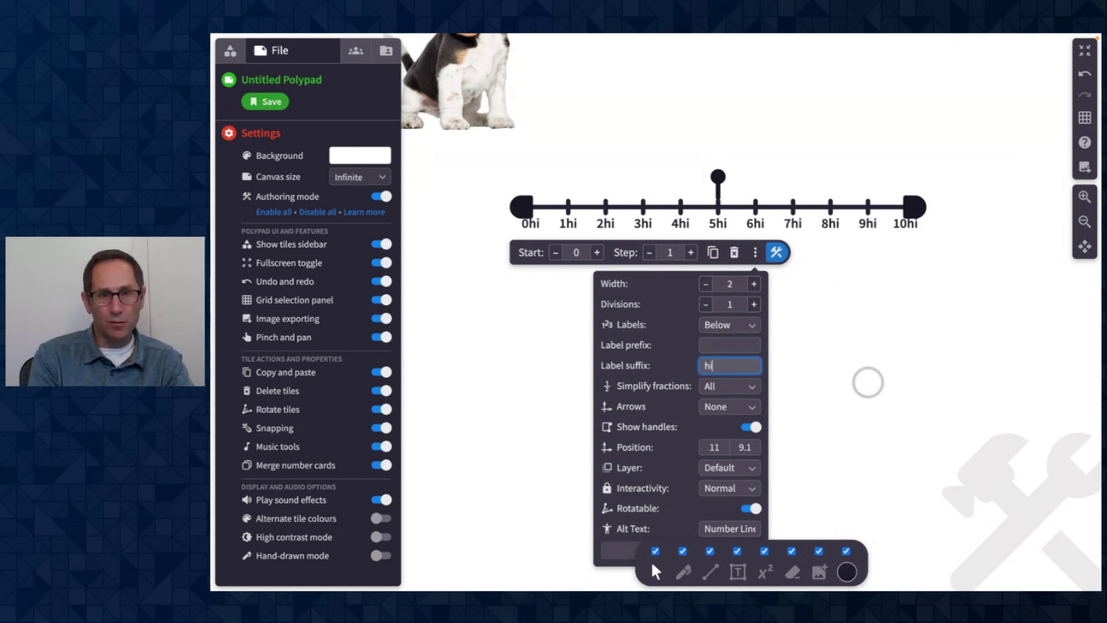
key(BackSpace)
key(BackSpace)
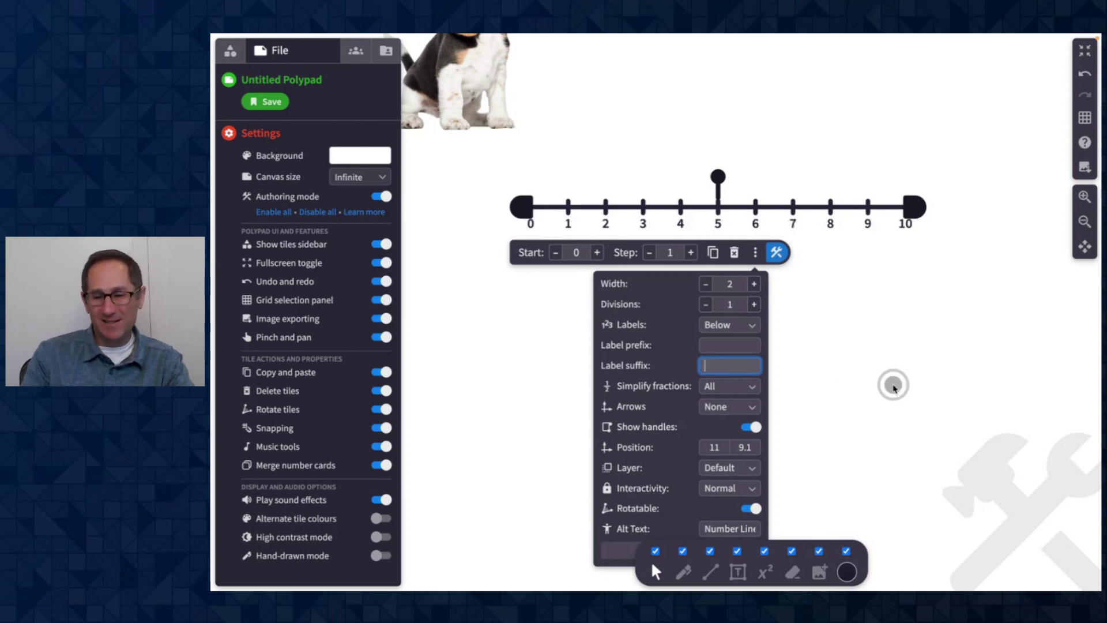
click(894, 383)
Add a regular hexagon from the Geometry polygons to the empty canvas below the number line.
scroll(842, 363, down, 1)
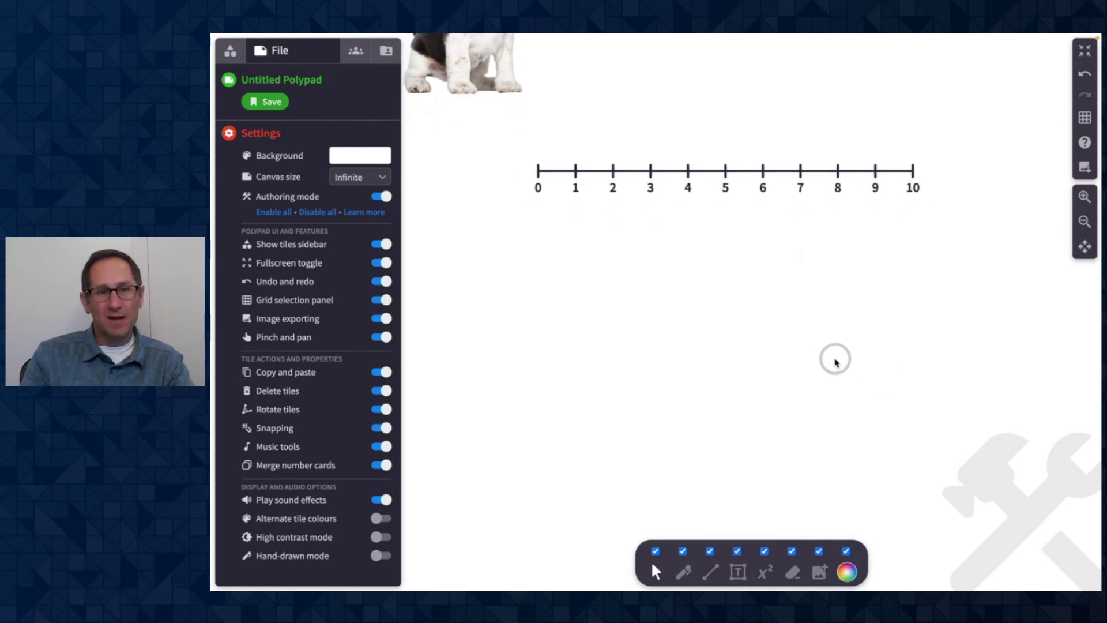
scroll(450, 173, down, 3)
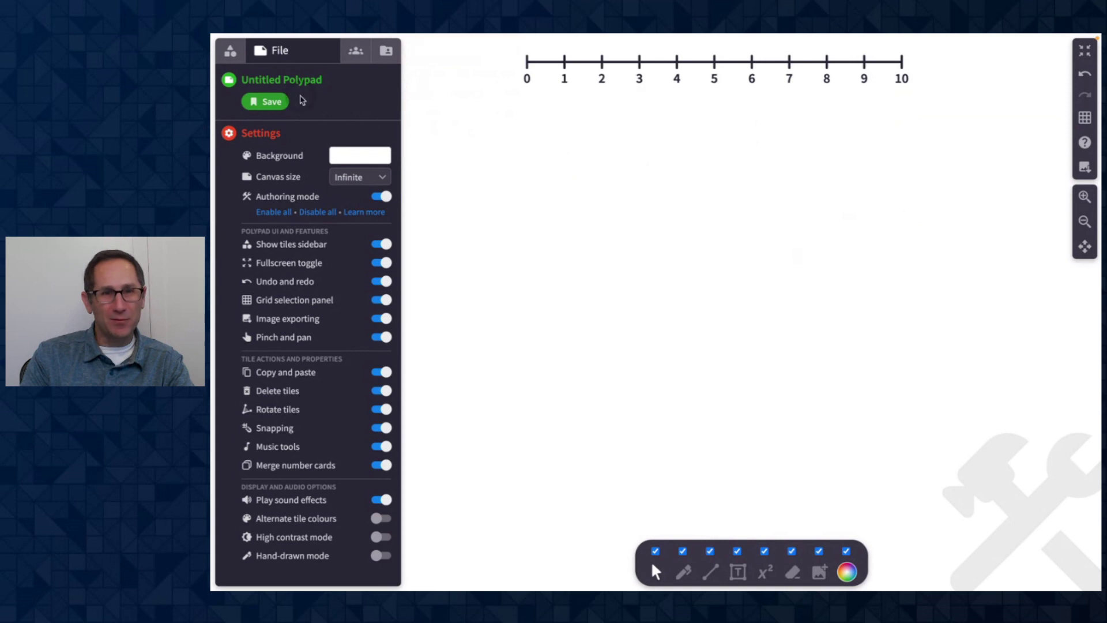
click(232, 58)
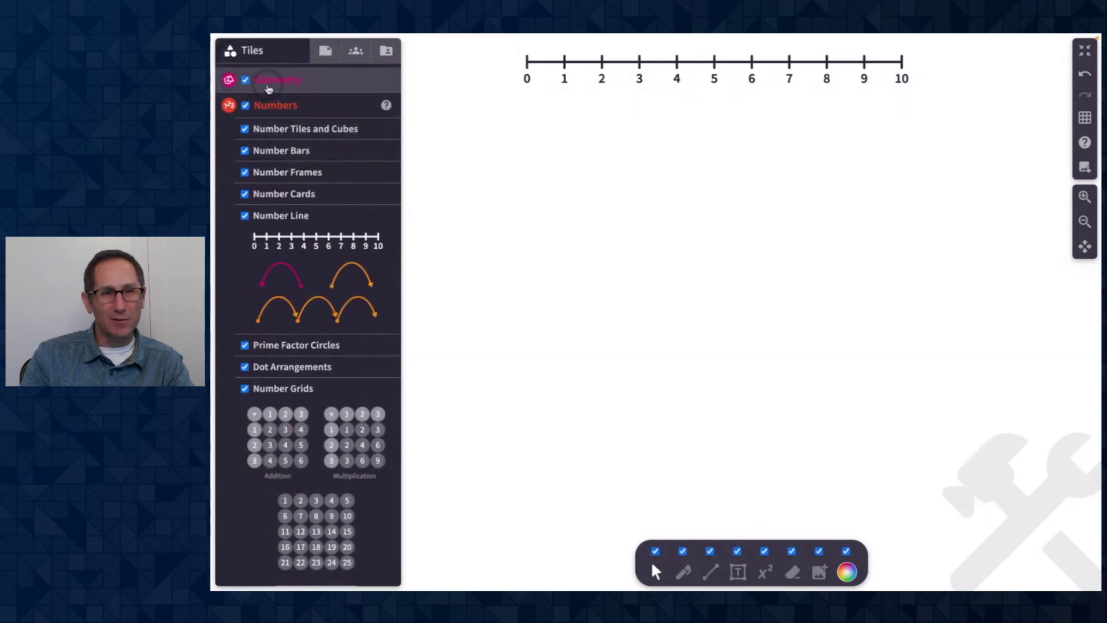
click(268, 86)
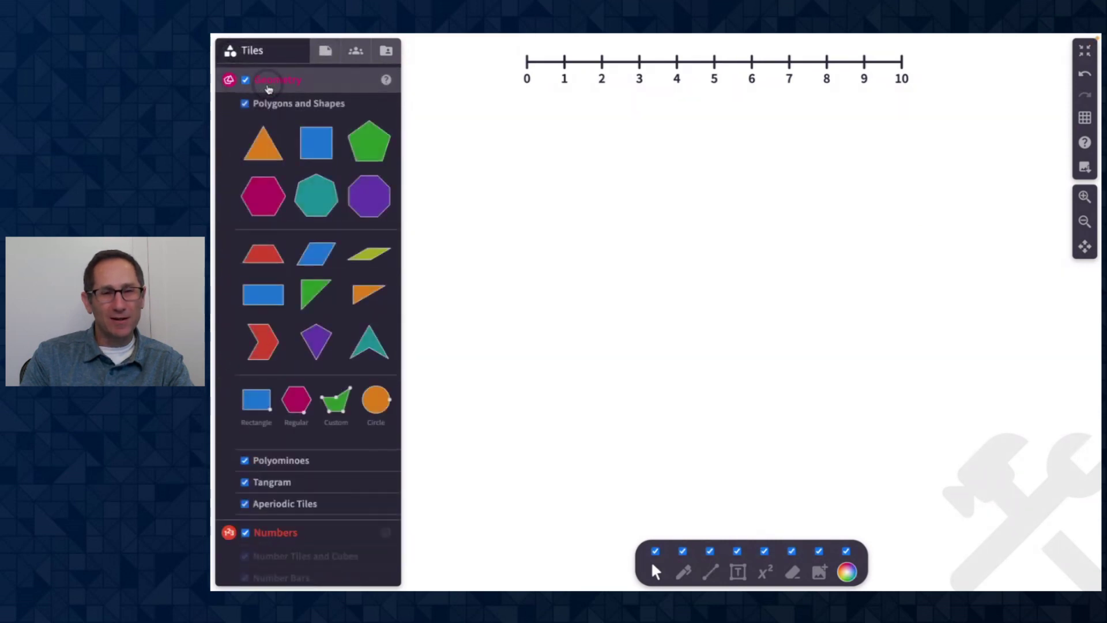
click(264, 197)
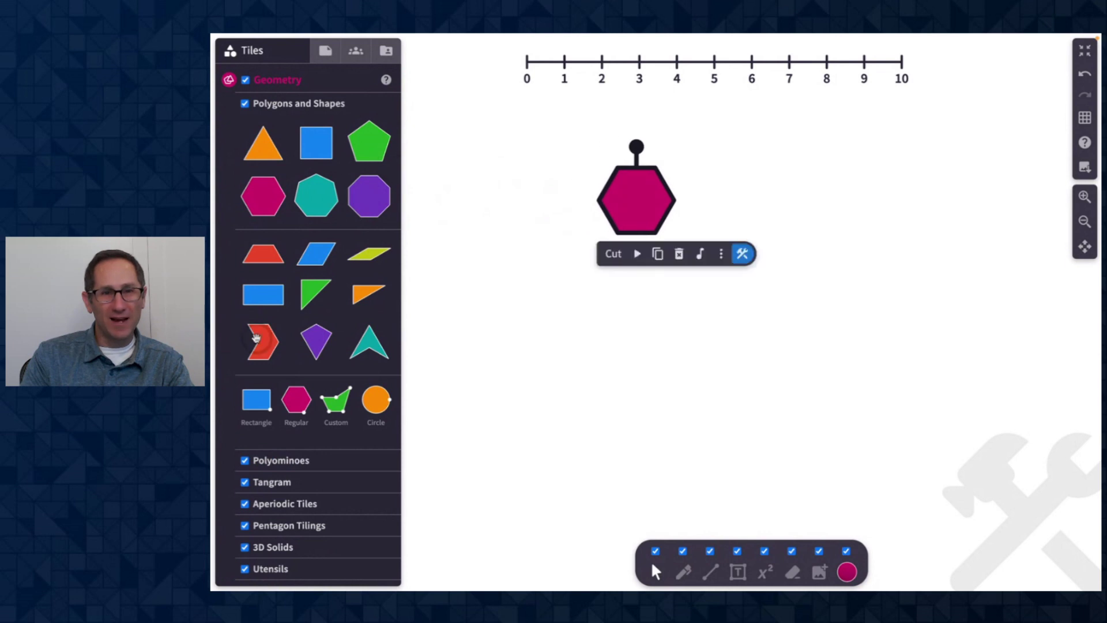
click(575, 301)
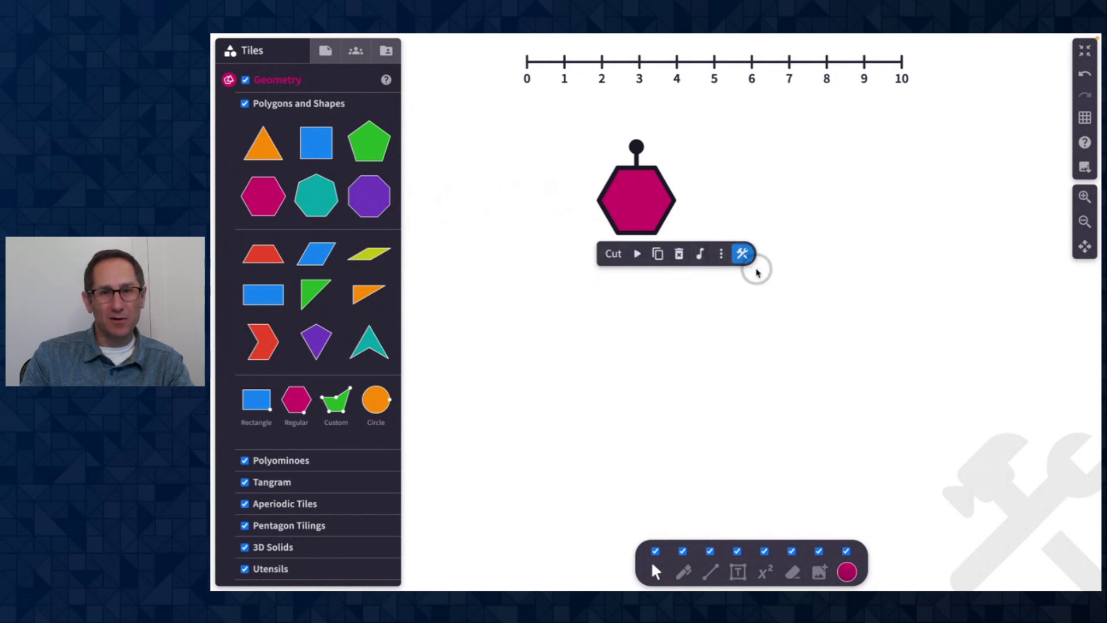
Label the hexagon tile "hexagon" through its advanced options.
scroll(758, 268, down, 2)
click(711, 204)
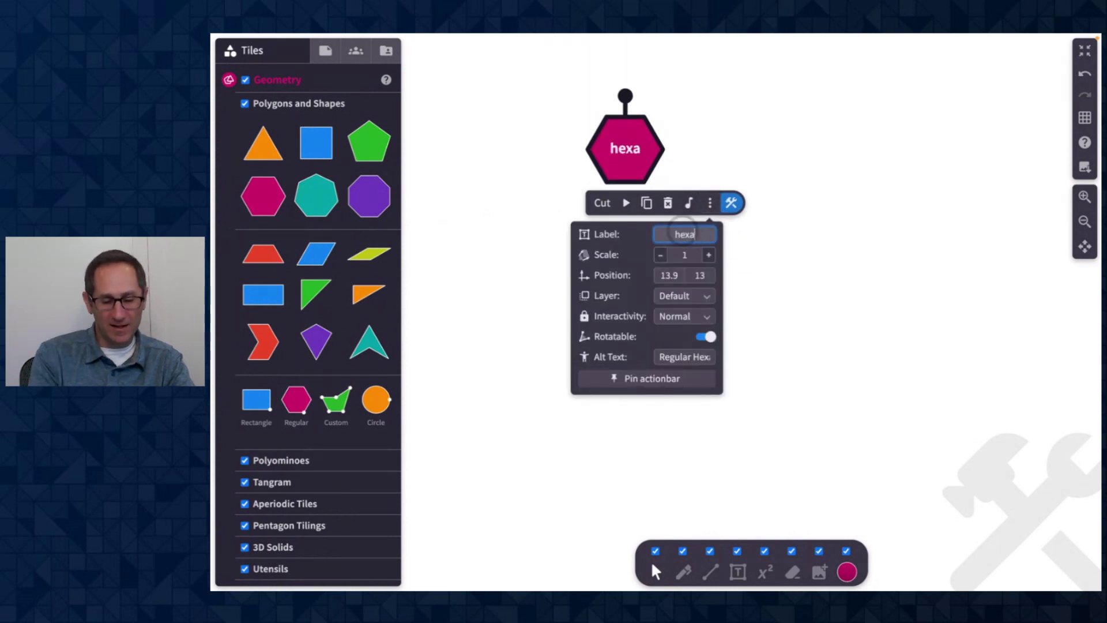
click(853, 247)
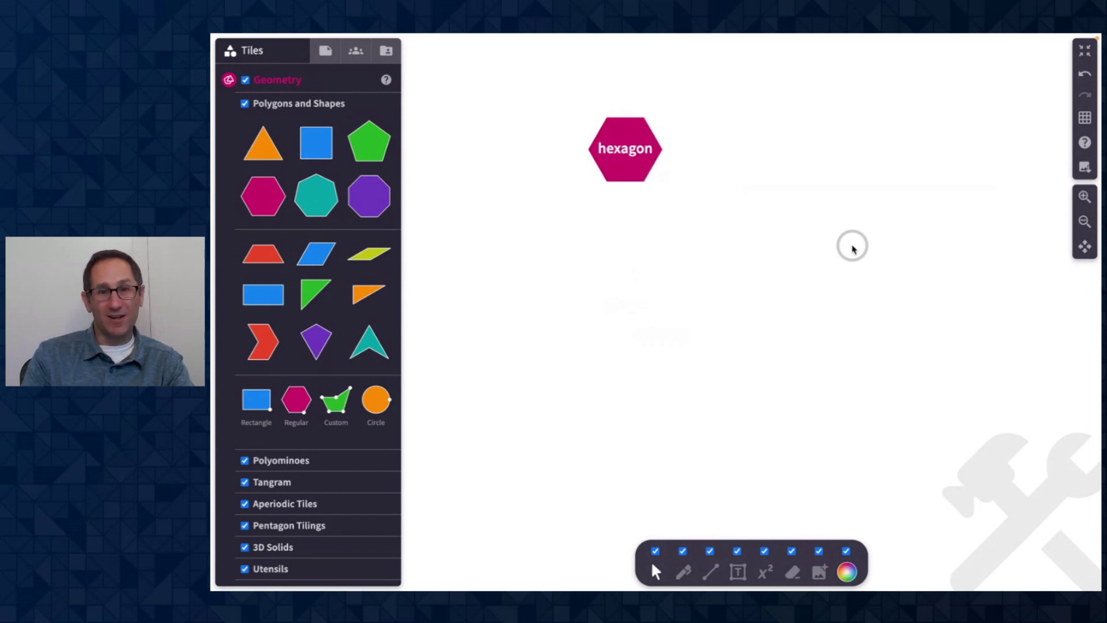
Capitalise the hexagon tile's label so that it reads "Hexagon".
click(613, 171)
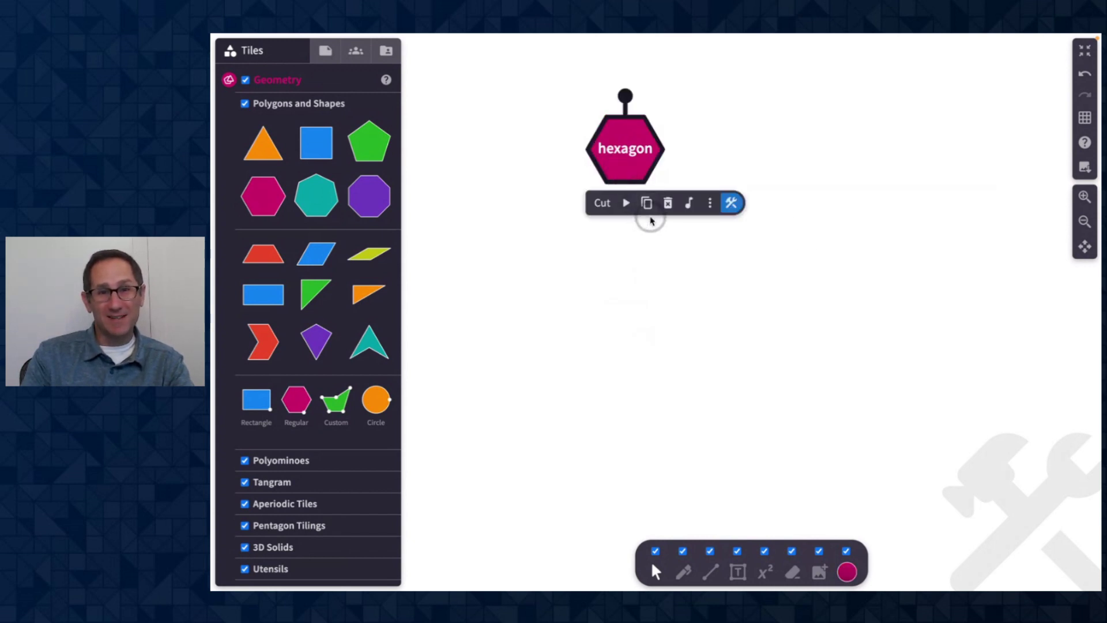
click(710, 204)
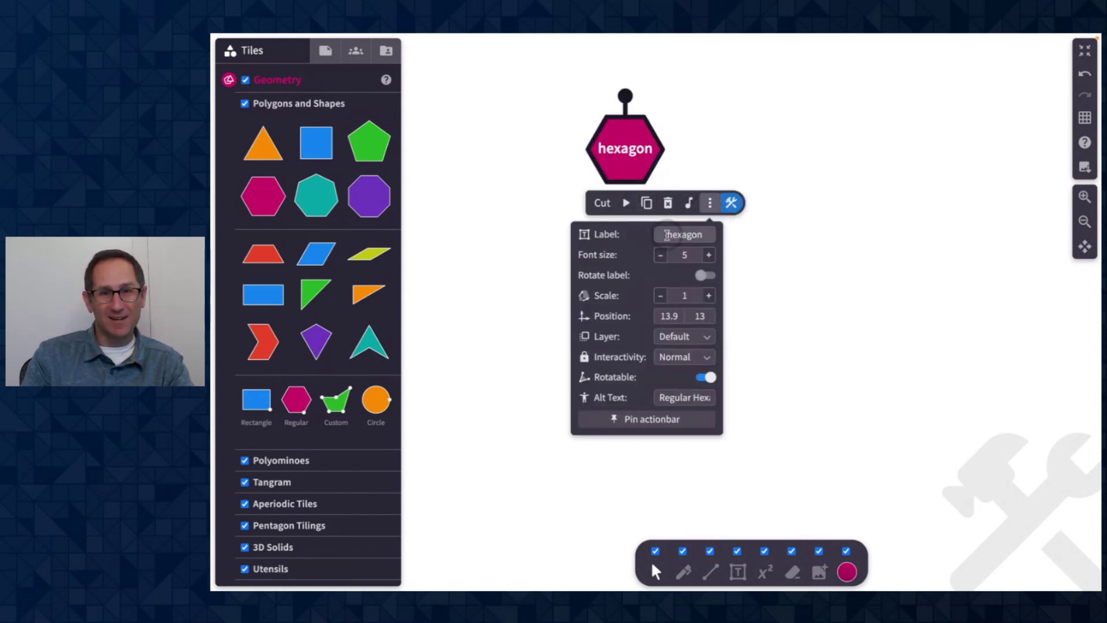
text(H)
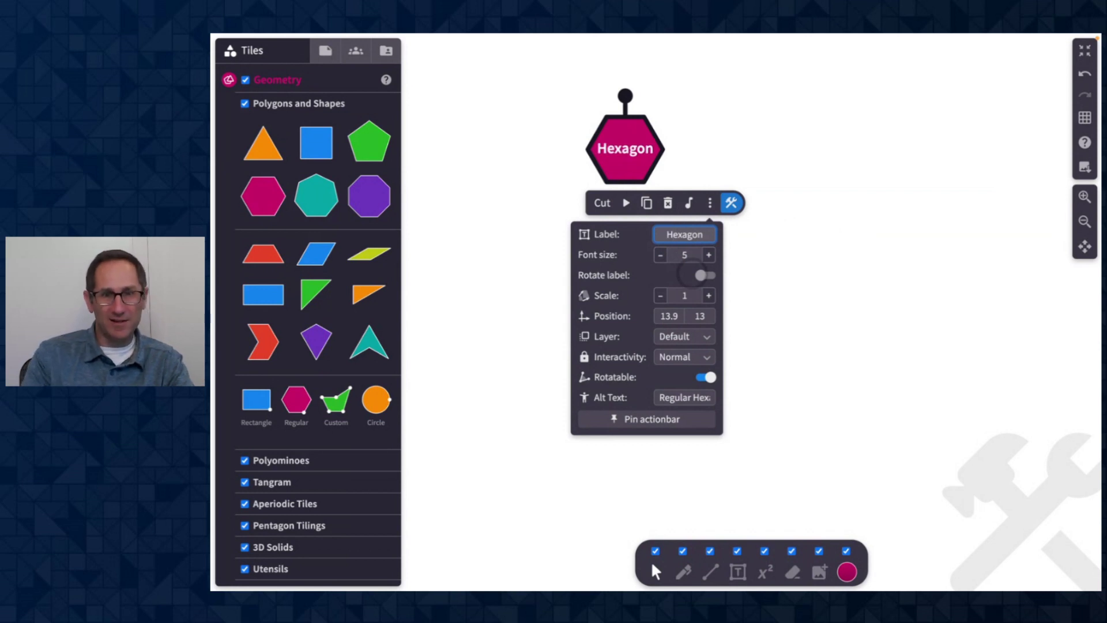
Try larger font sizes for the hexagon's label and return the size to 5.
click(713, 259)
click(713, 259)
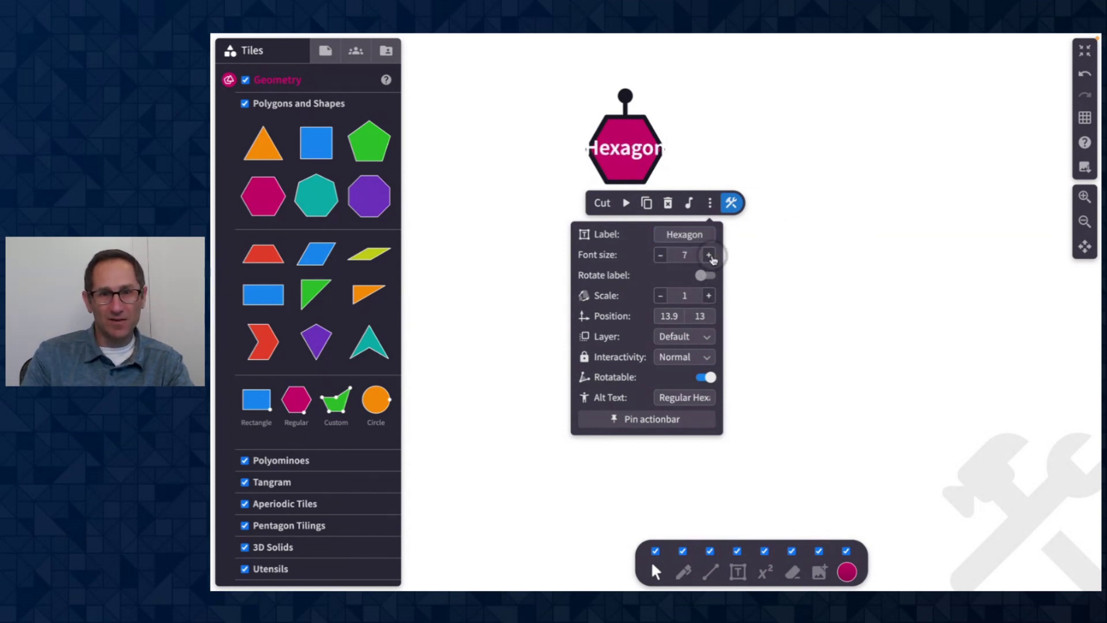
click(713, 258)
click(662, 257)
click(662, 256)
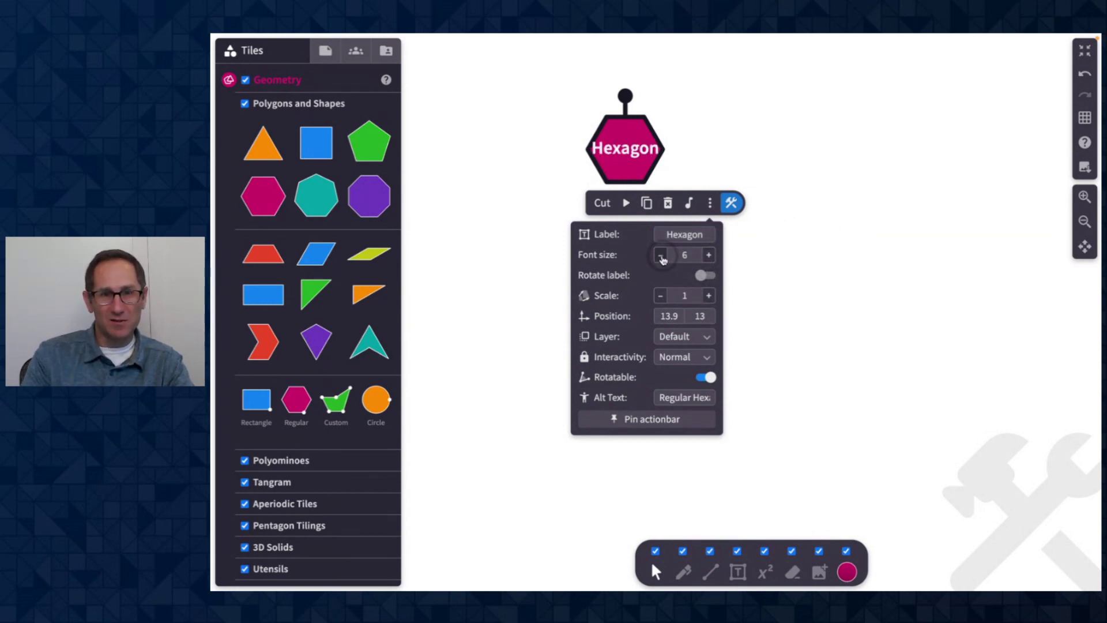
click(662, 256)
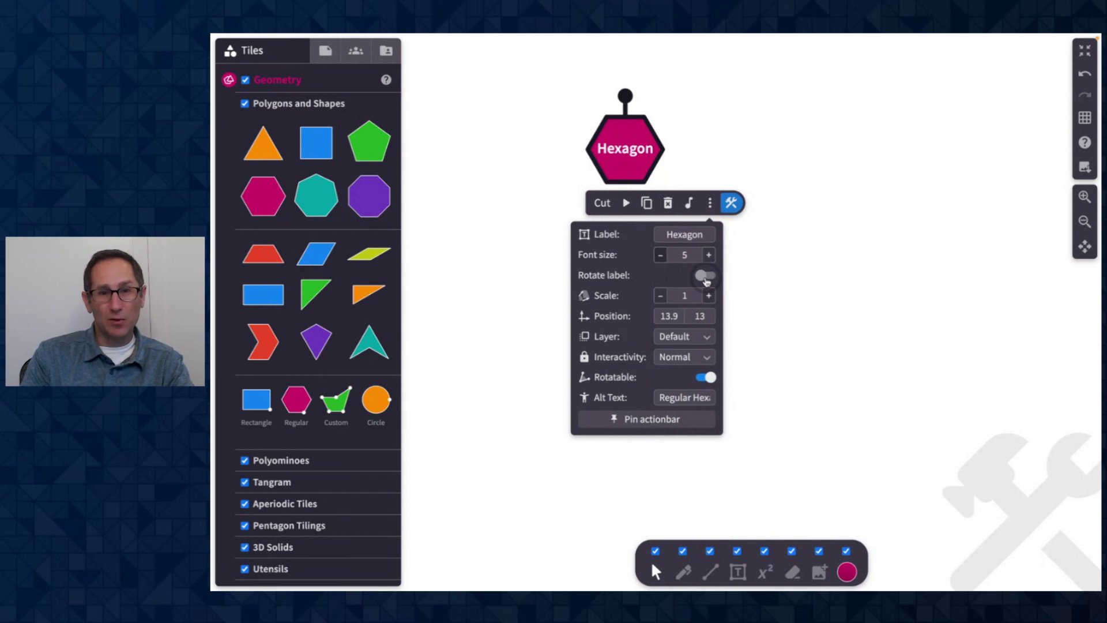
Turn off authoring mode and rotate the selected hexagon to test how its label behaves.
click(809, 283)
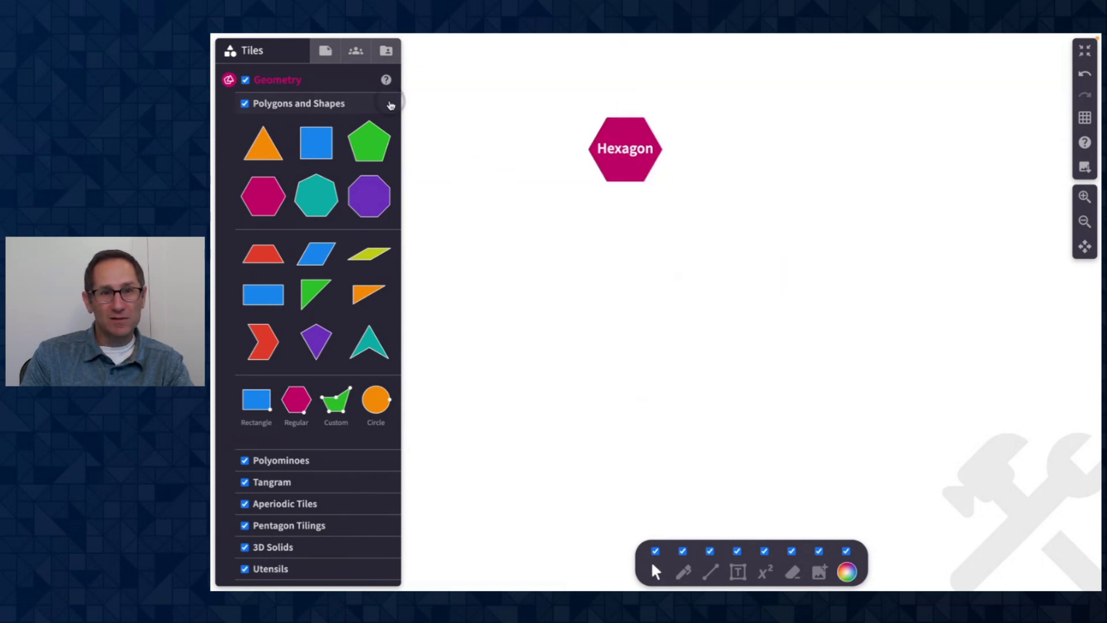
click(326, 51)
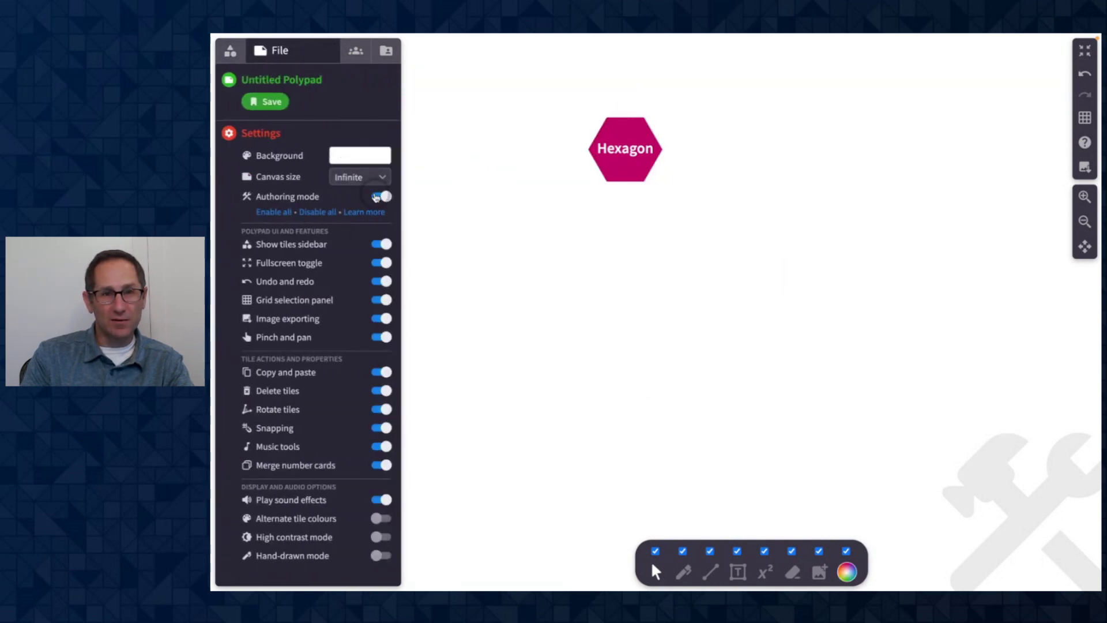
click(378, 197)
click(616, 172)
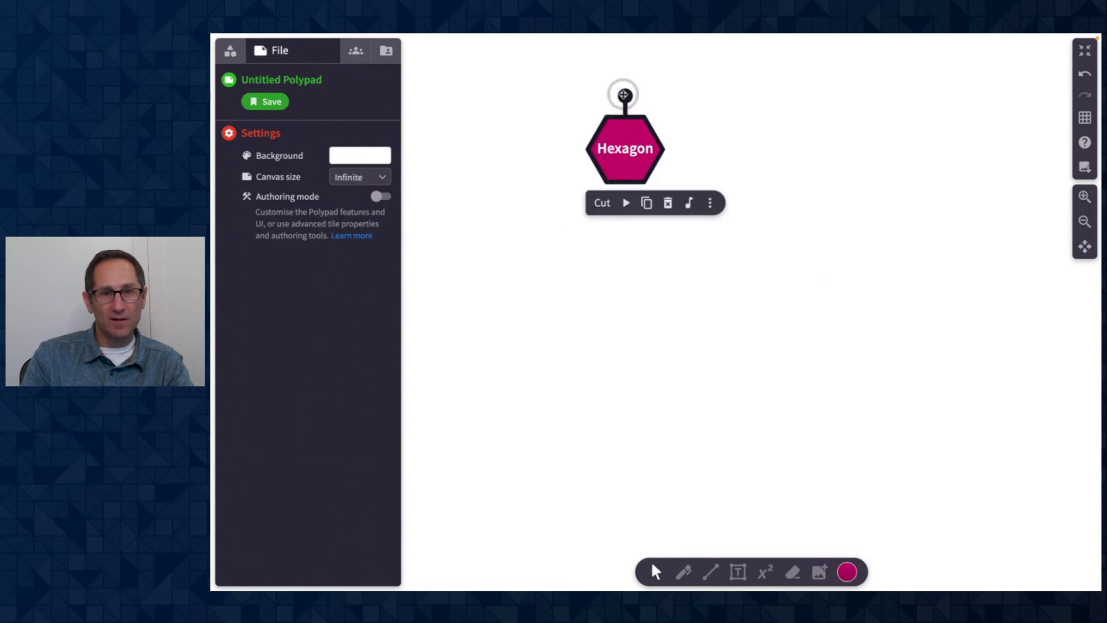
drag(624, 95, 588, 105)
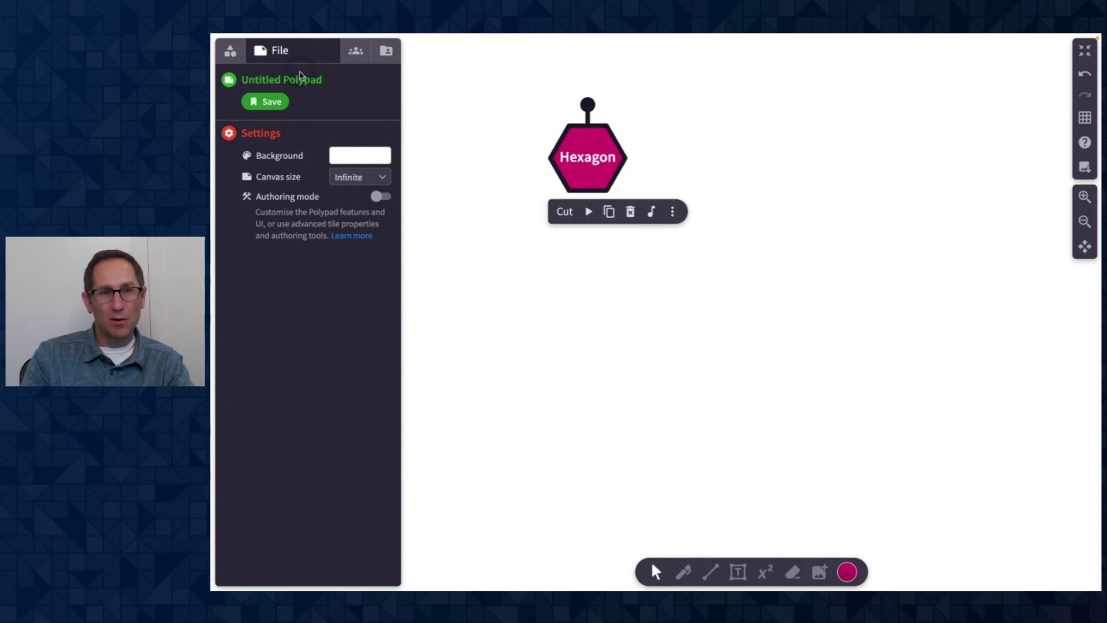
With authoring mode back on, enable Rotate label for the hexagon and return to the tile library.
click(381, 197)
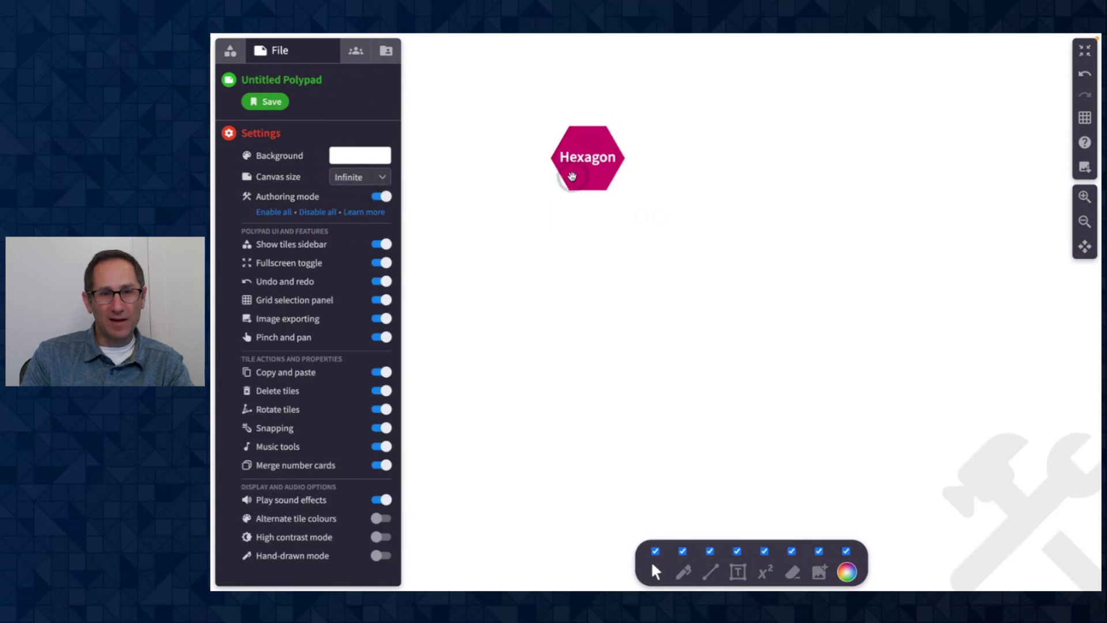
click(587, 164)
click(672, 212)
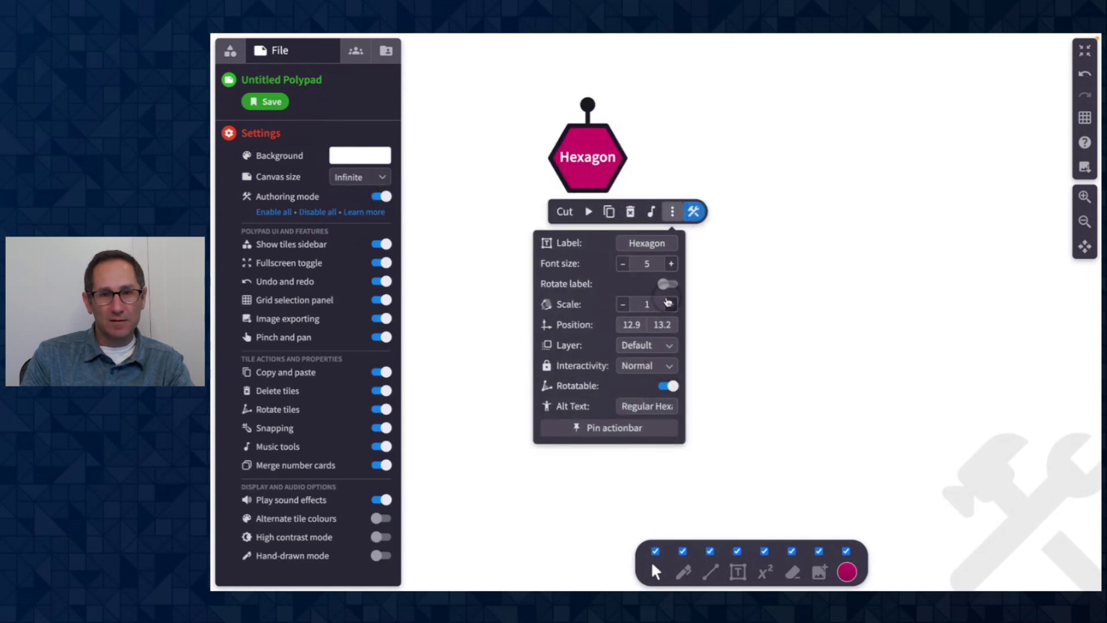
click(669, 284)
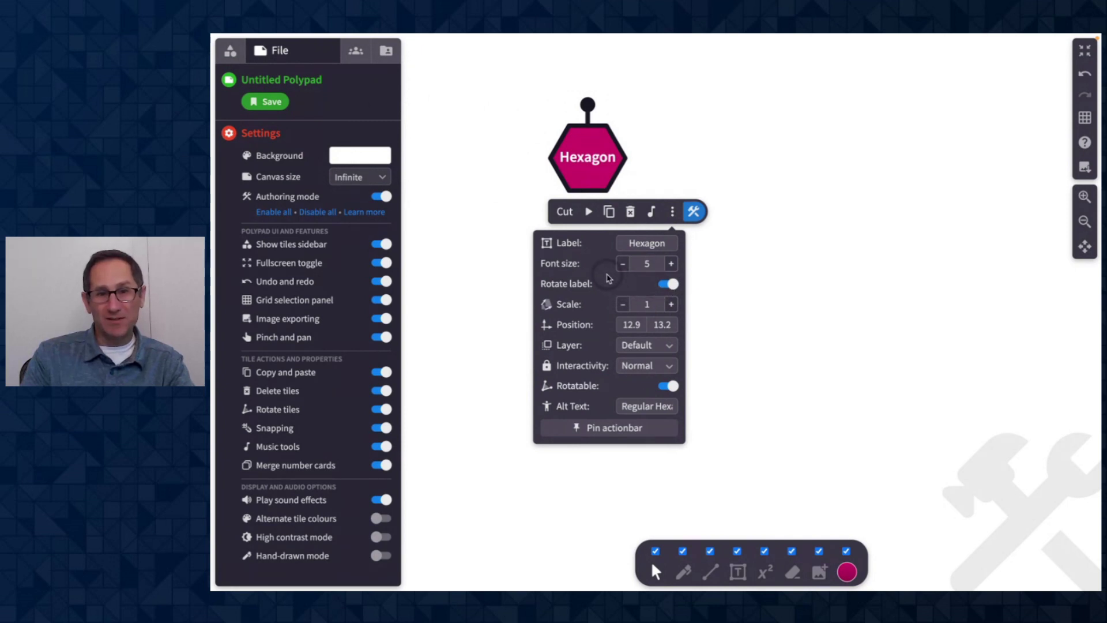
click(248, 62)
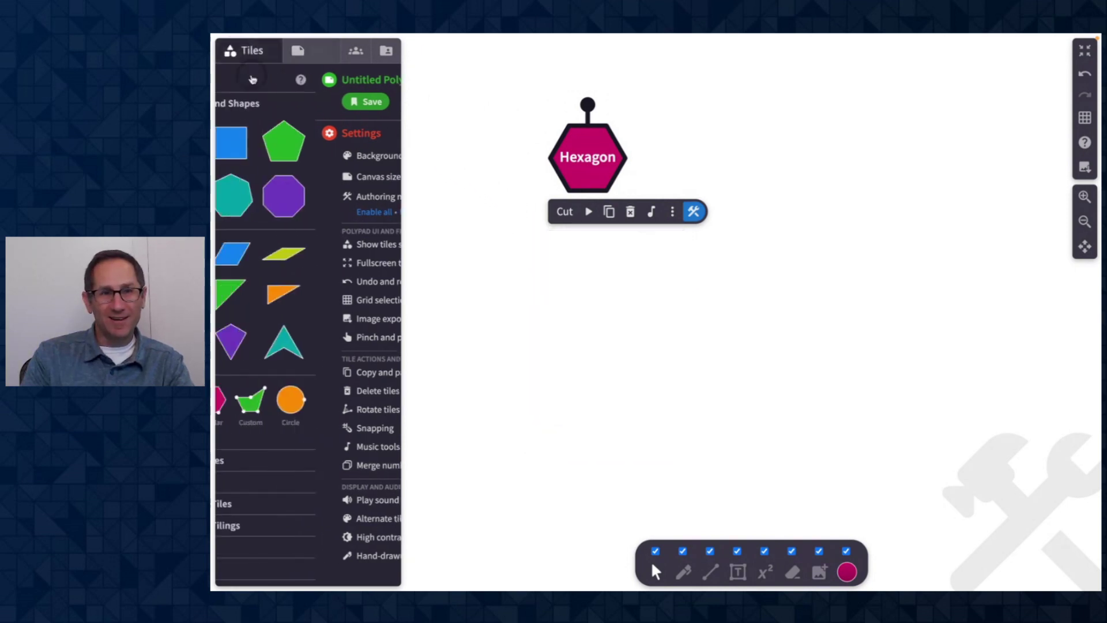
Turn off authoring mode in the file settings with the hexagon still selected.
click(326, 60)
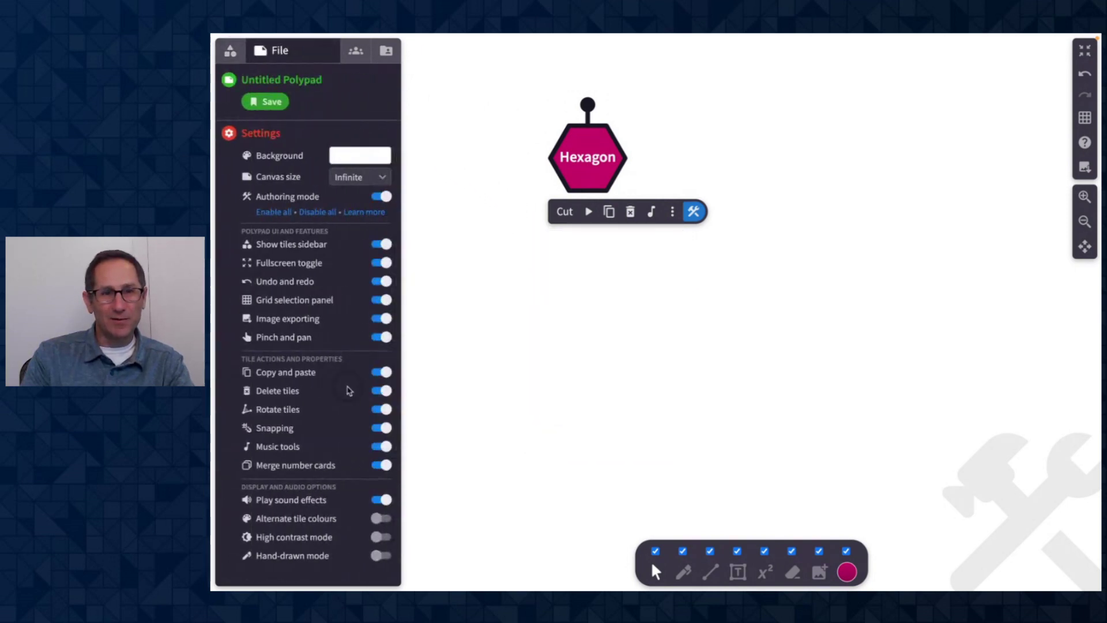
click(373, 196)
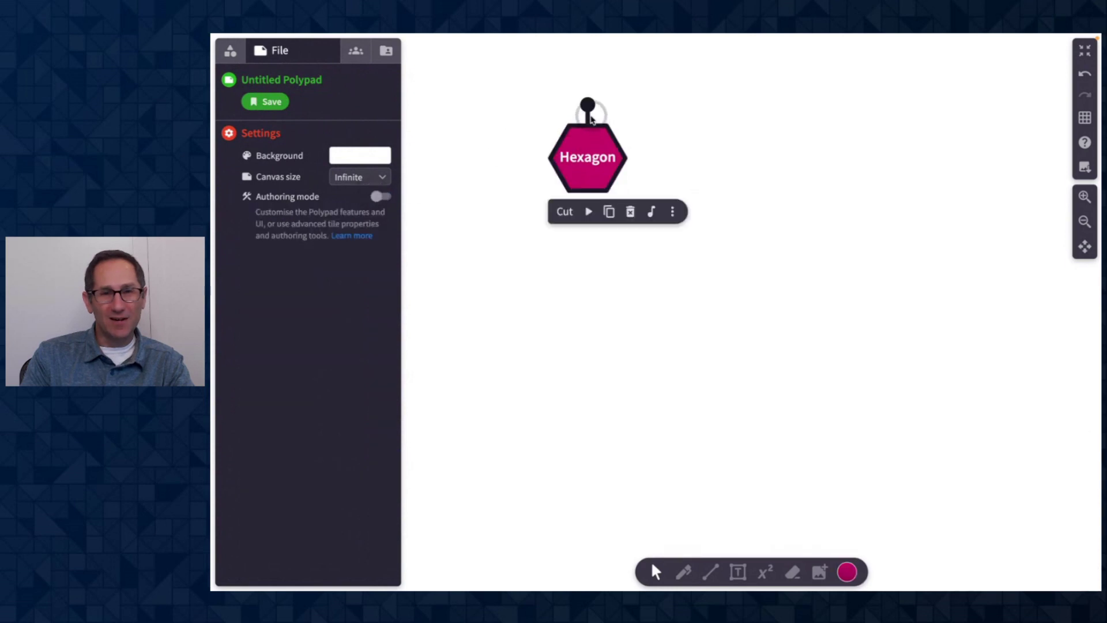
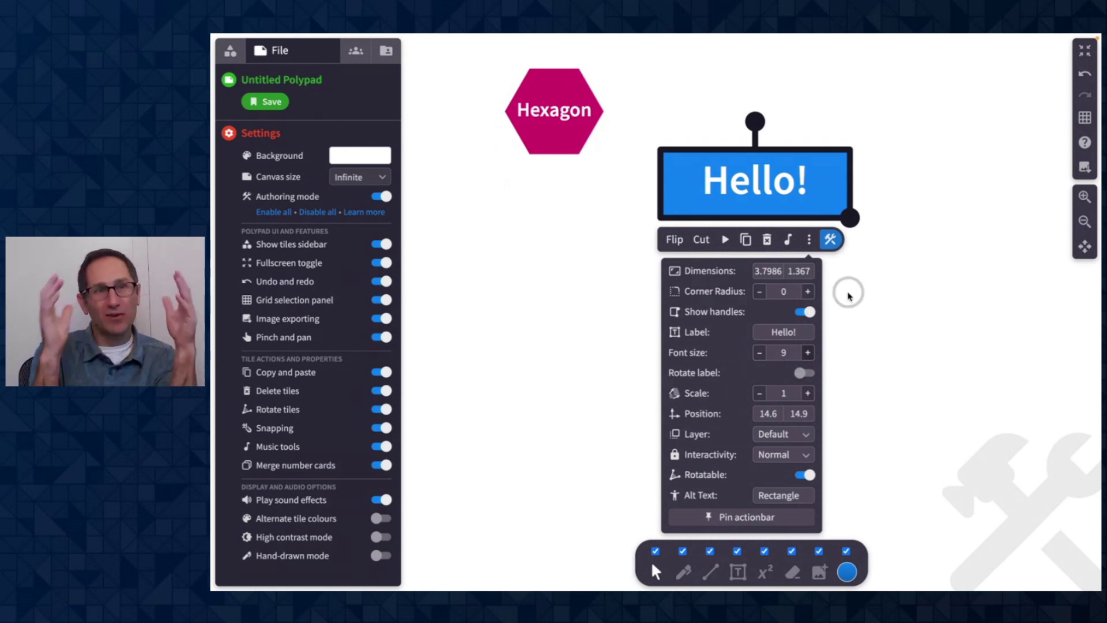
Set the corner radius of the blue "Hello!" rectangle to 2.
click(809, 292)
key(BackSpace)
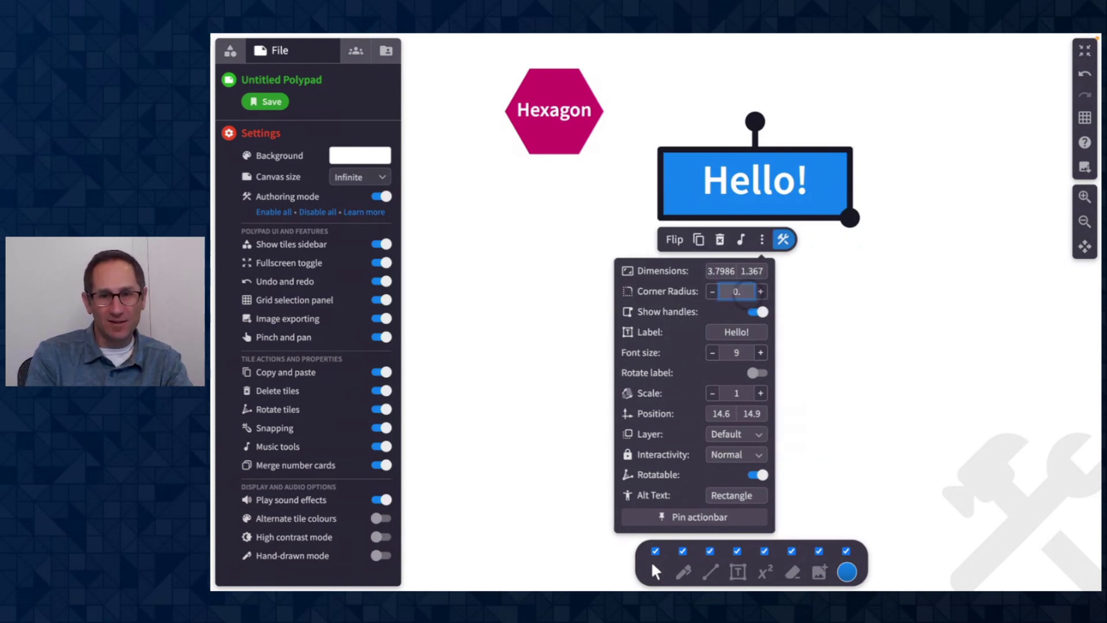
text(2)
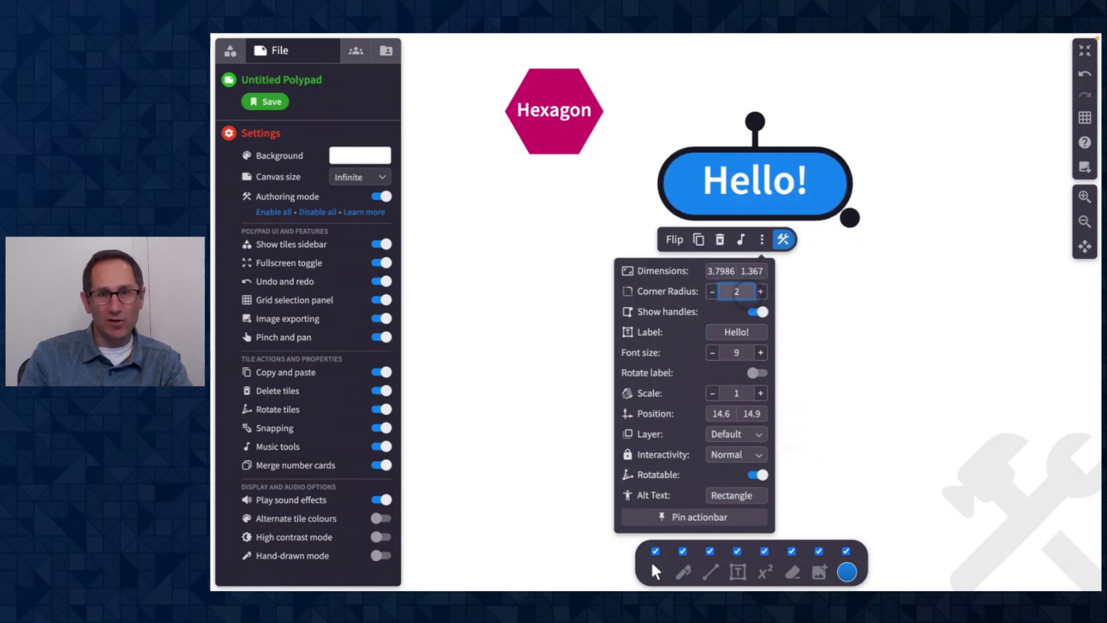
click(828, 302)
click(768, 208)
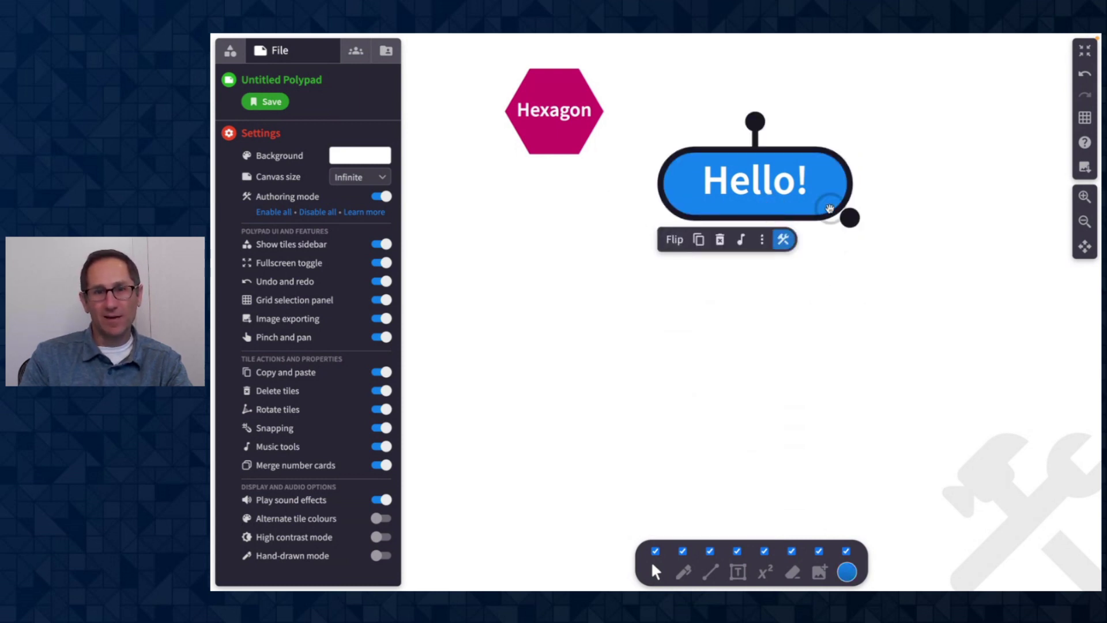
Move the rounded "Hello!" tile slightly and resize it to about 3.3 by 1.28.
drag(851, 217, 979, 242)
click(709, 329)
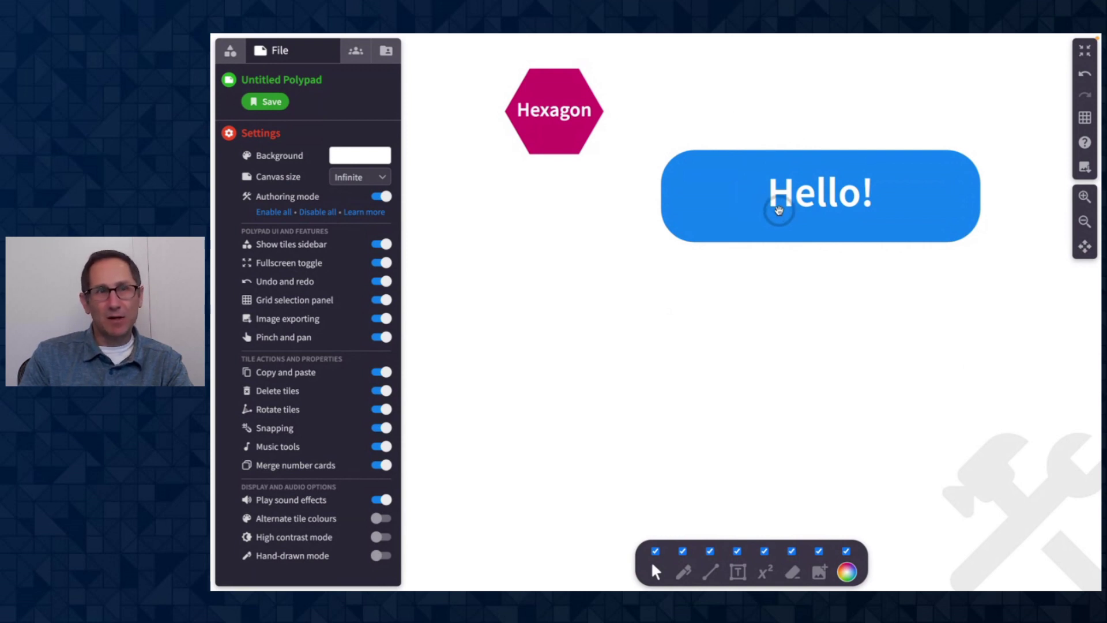
drag(700, 202, 661, 177)
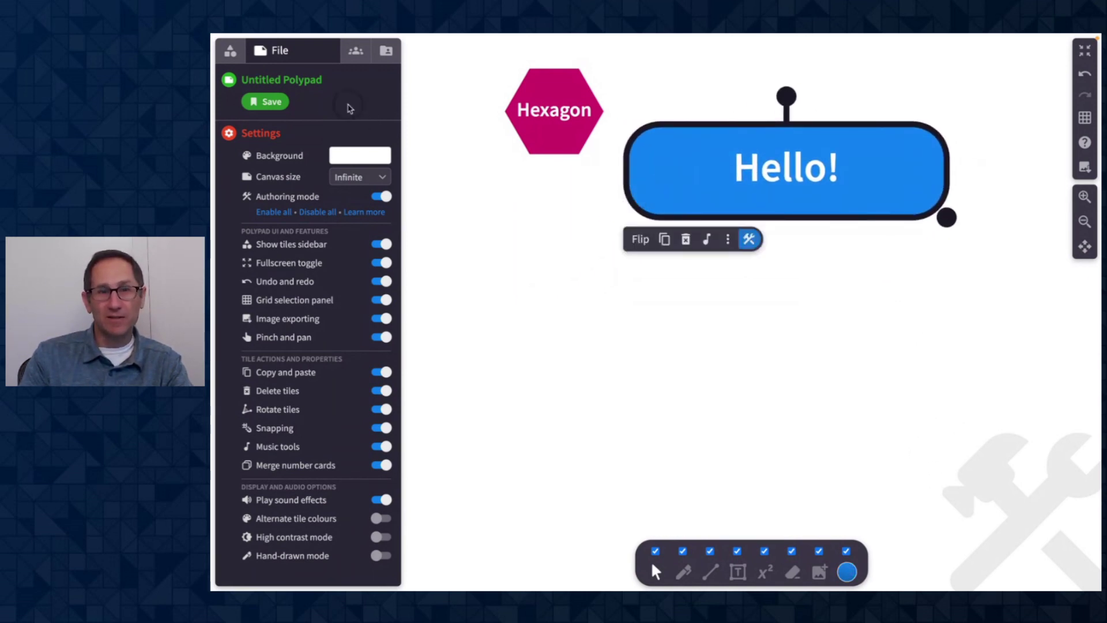
click(728, 239)
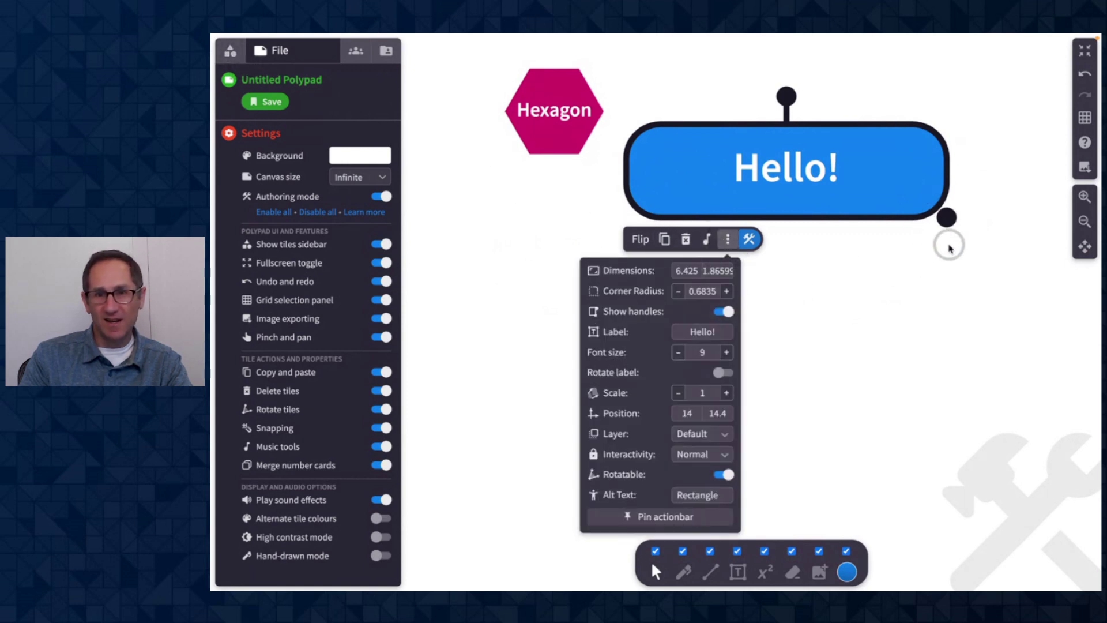
drag(947, 218, 792, 190)
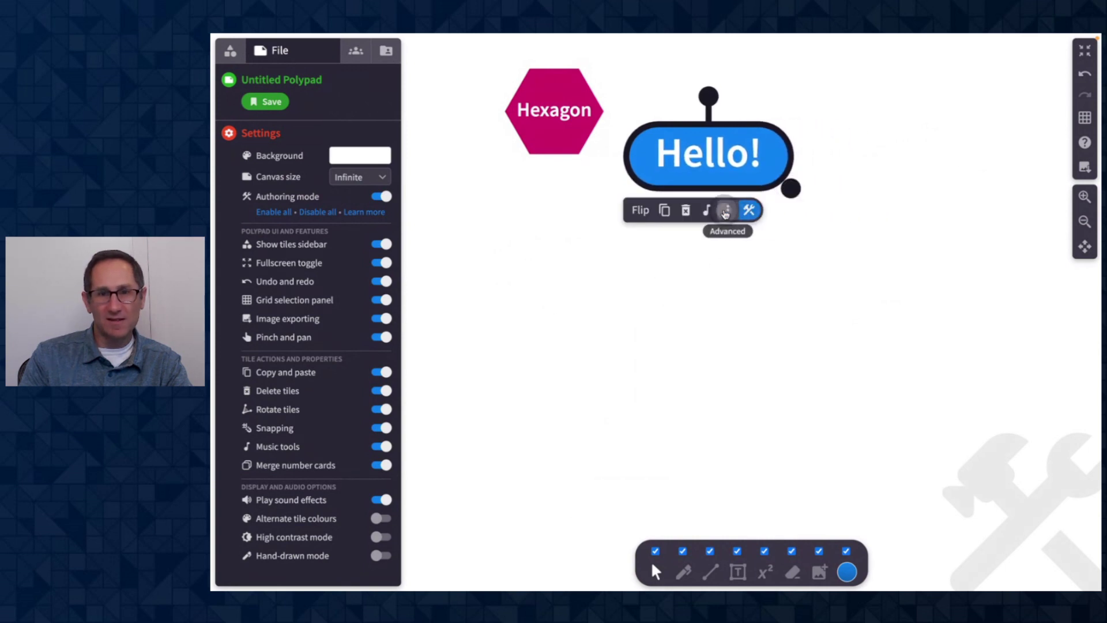
Disable Show handles and Rotatable for the "Hello!" tile.
click(728, 210)
click(715, 282)
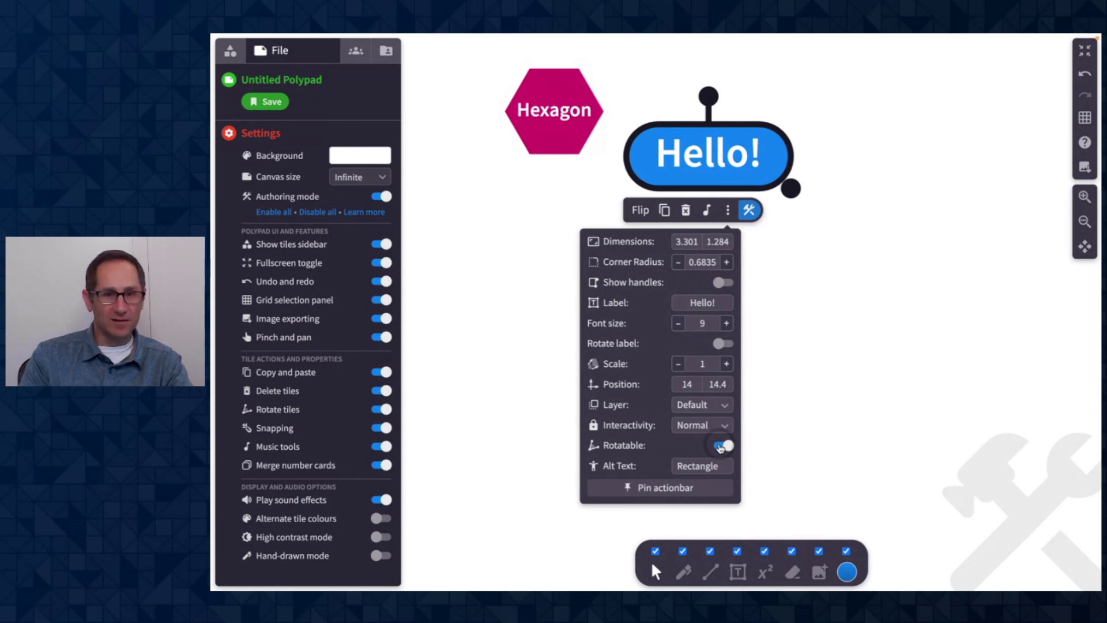
Turn off authoring mode, then move the "Hello!" tile up and to the right on the canvas and deselect it.
click(398, 197)
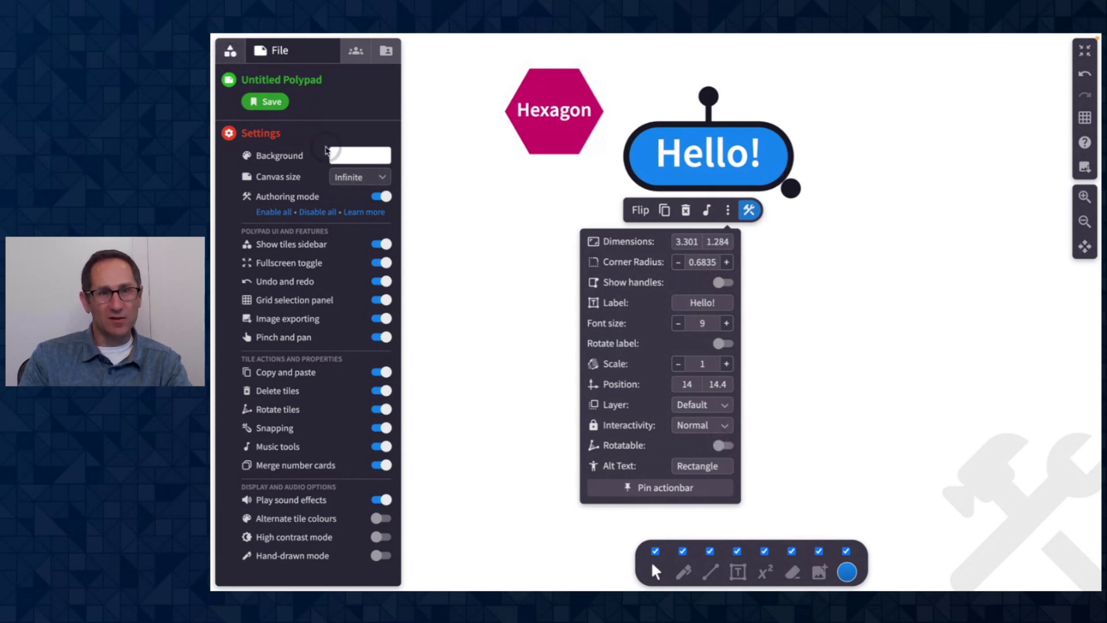
click(716, 194)
drag(716, 194, 808, 140)
click(910, 408)
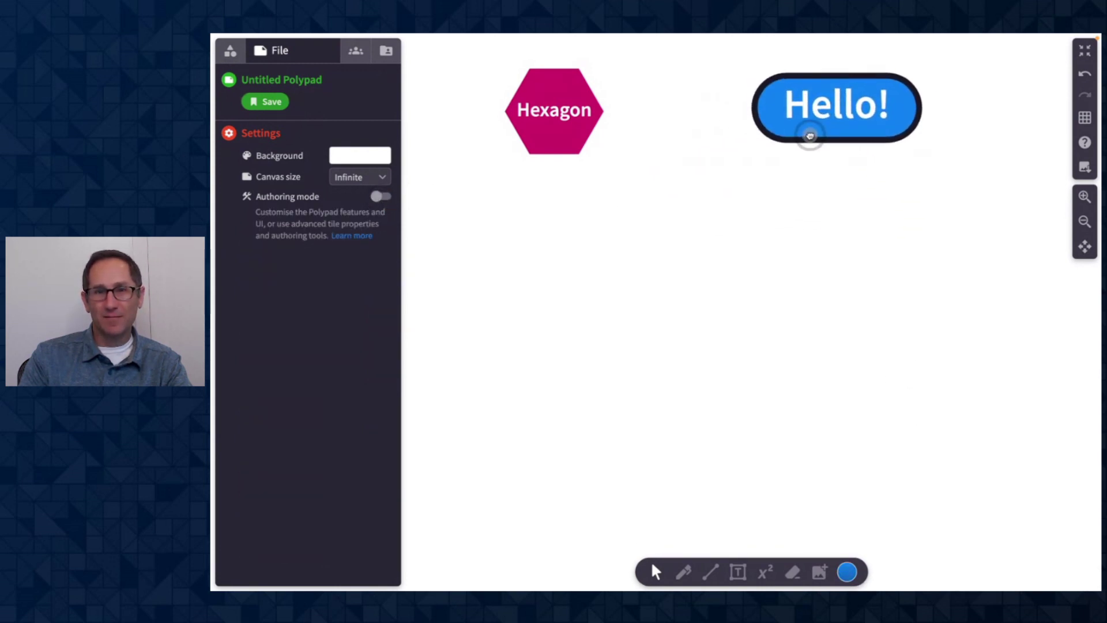
click(826, 285)
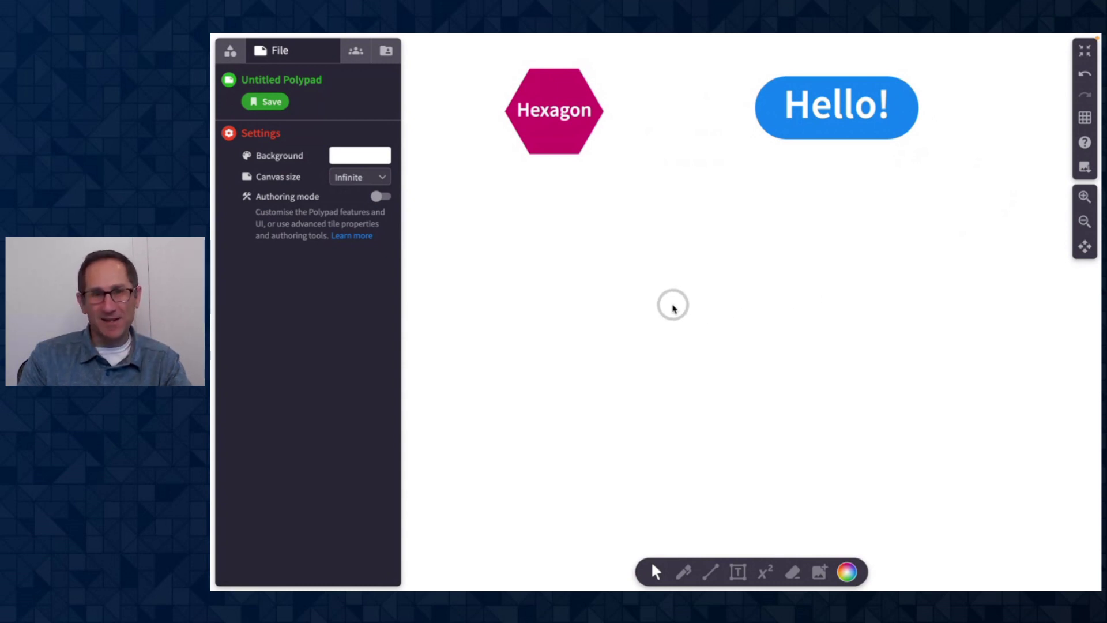
Turn authoring mode back on and add a Drop Zone from the authoring tools below the hexagon.
click(381, 198)
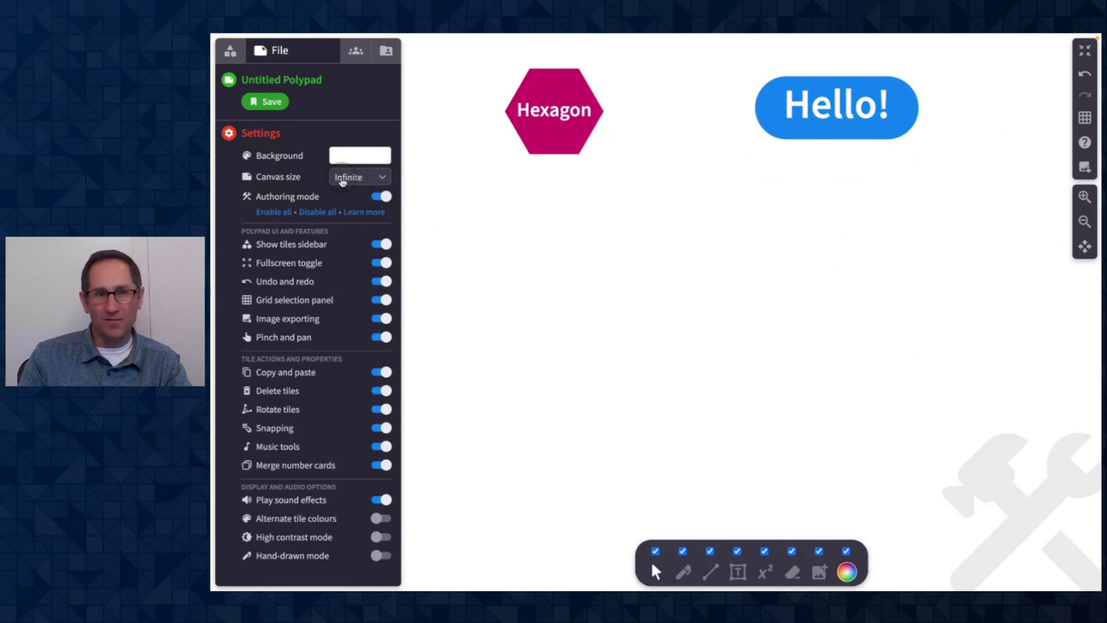
click(230, 51)
scroll(279, 355, down, 5)
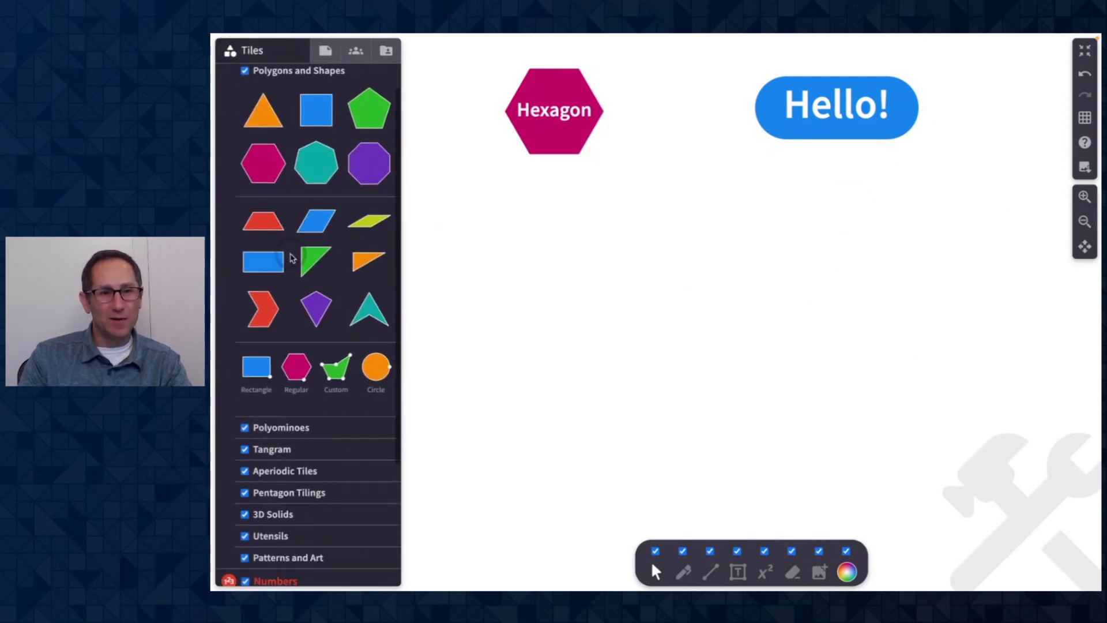
click(286, 543)
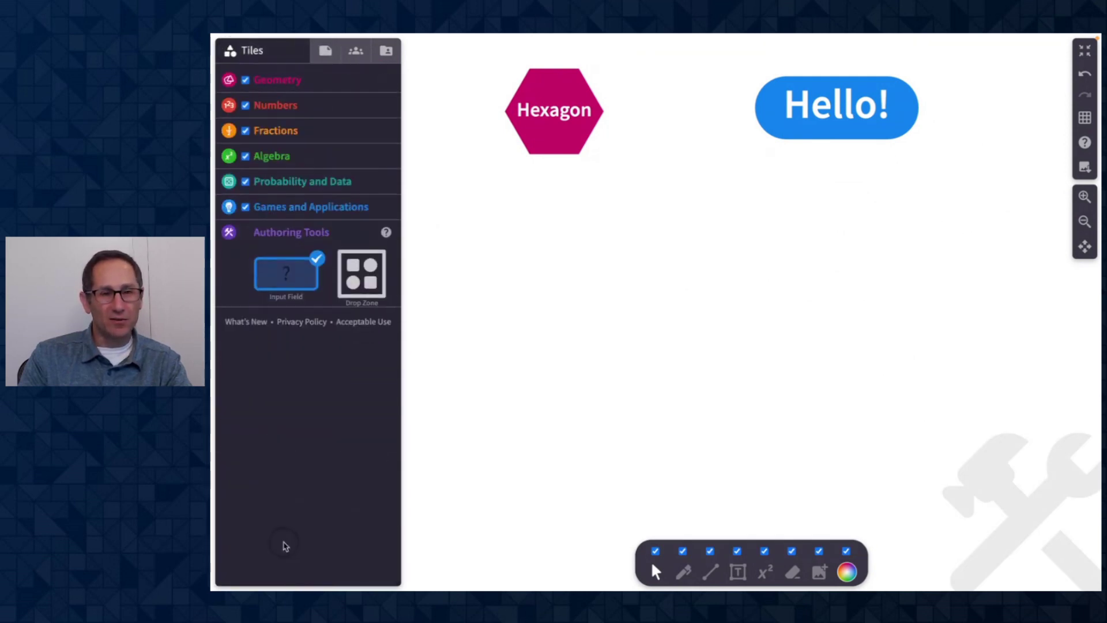
drag(346, 292, 622, 281)
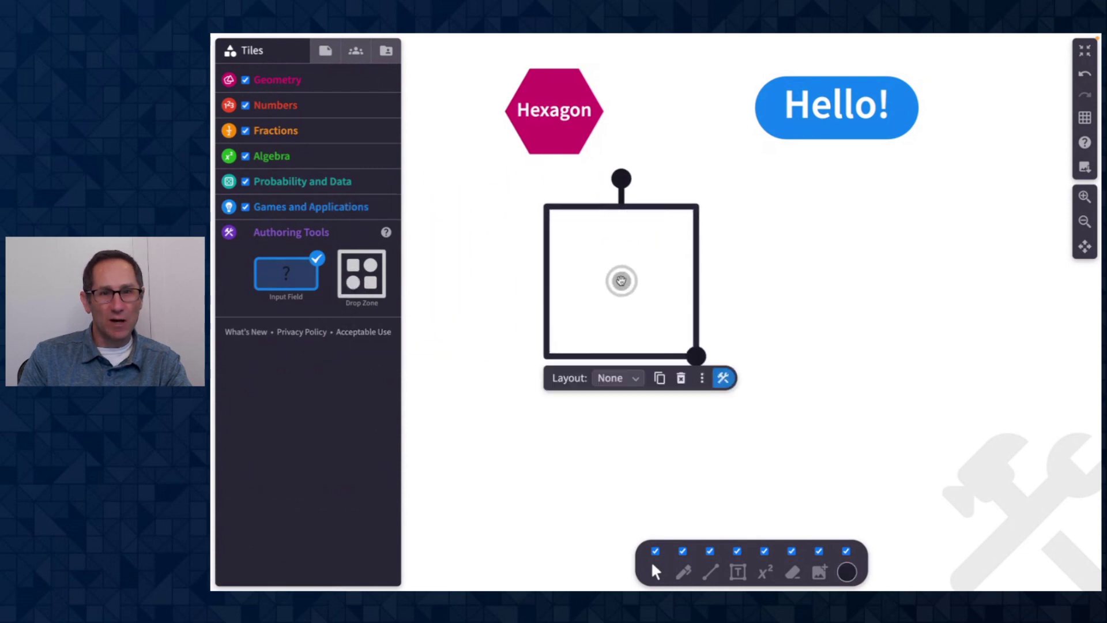
Make the drop zone slightly wider and shorter, and reposition it between the hexagon and the "Hello!" tile.
mouse_move(699, 354)
mouse_down()
mouse_move(902, 340)
mouse_move(727, 322)
mouse_move(701, 344)
mouse_up()
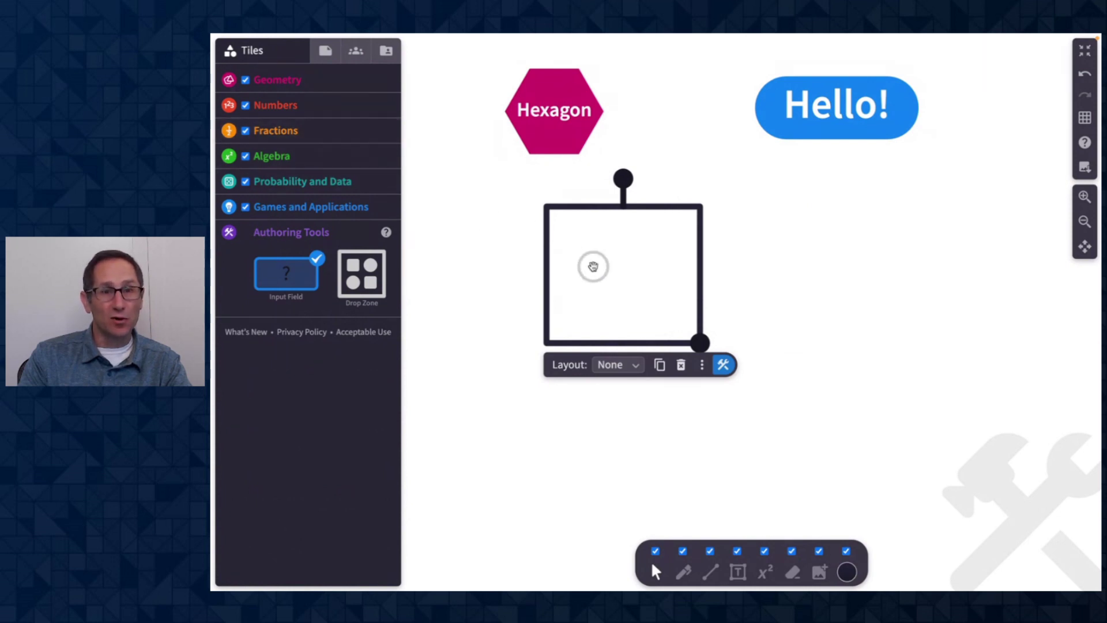
drag(628, 271, 672, 253)
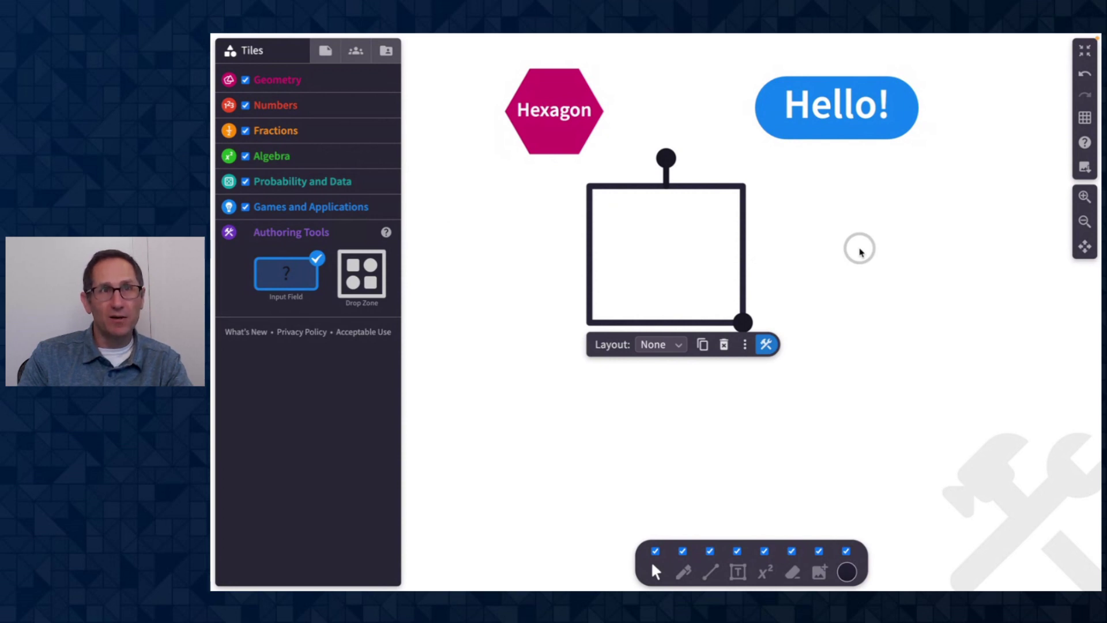
drag(652, 247, 622, 258)
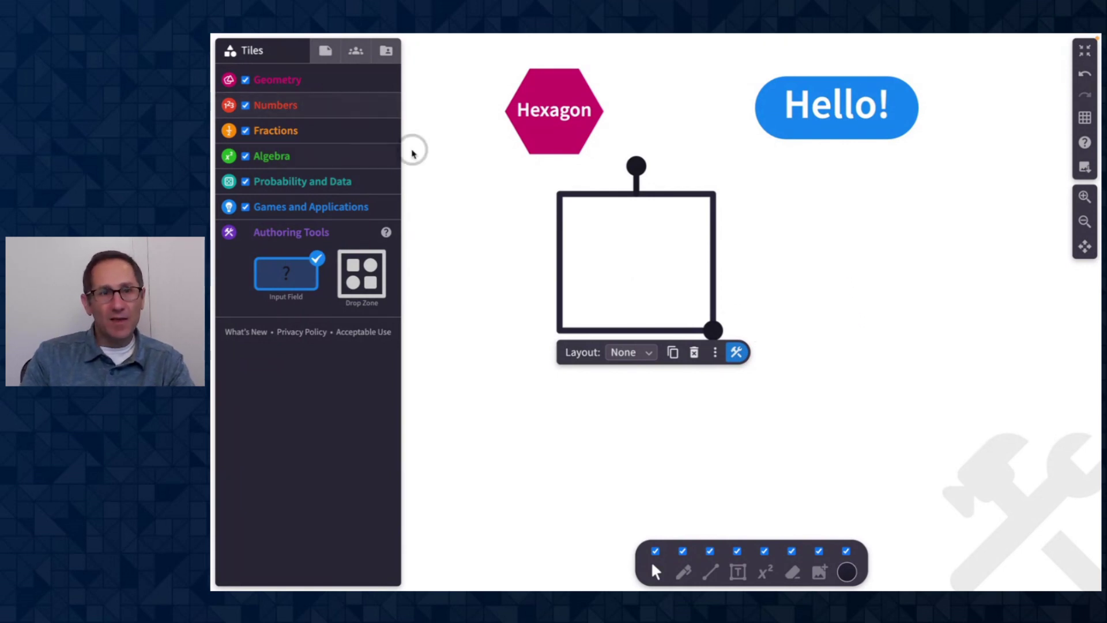
Turn off authoring mode and add a 1 to 100 number grid to the canvas.
scroll(442, 161, down, 5)
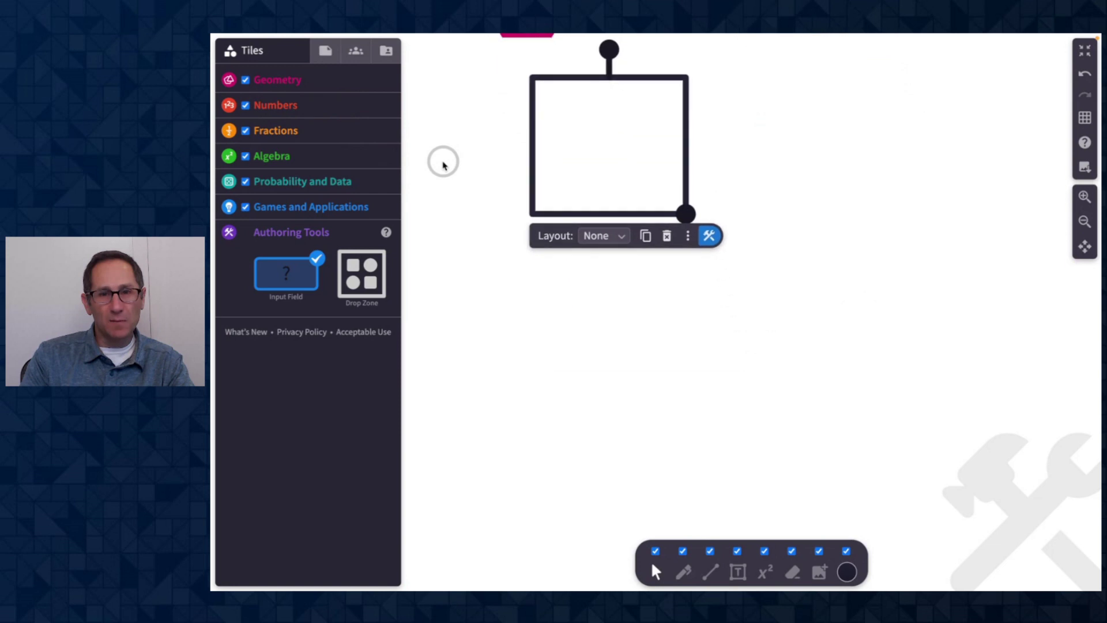
click(326, 52)
click(379, 197)
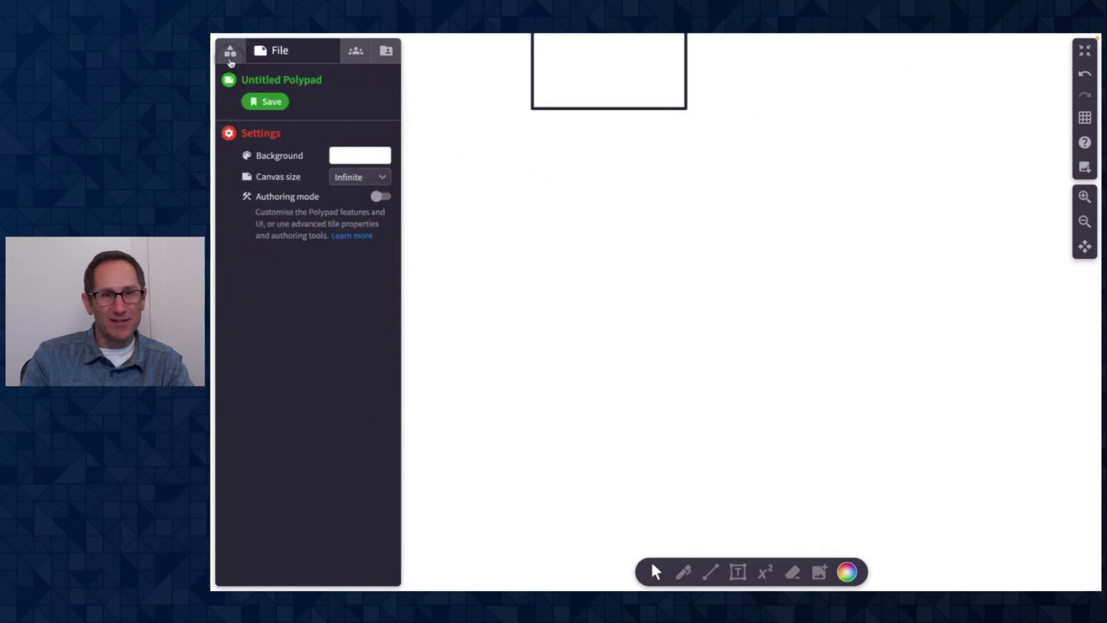
click(230, 53)
click(278, 107)
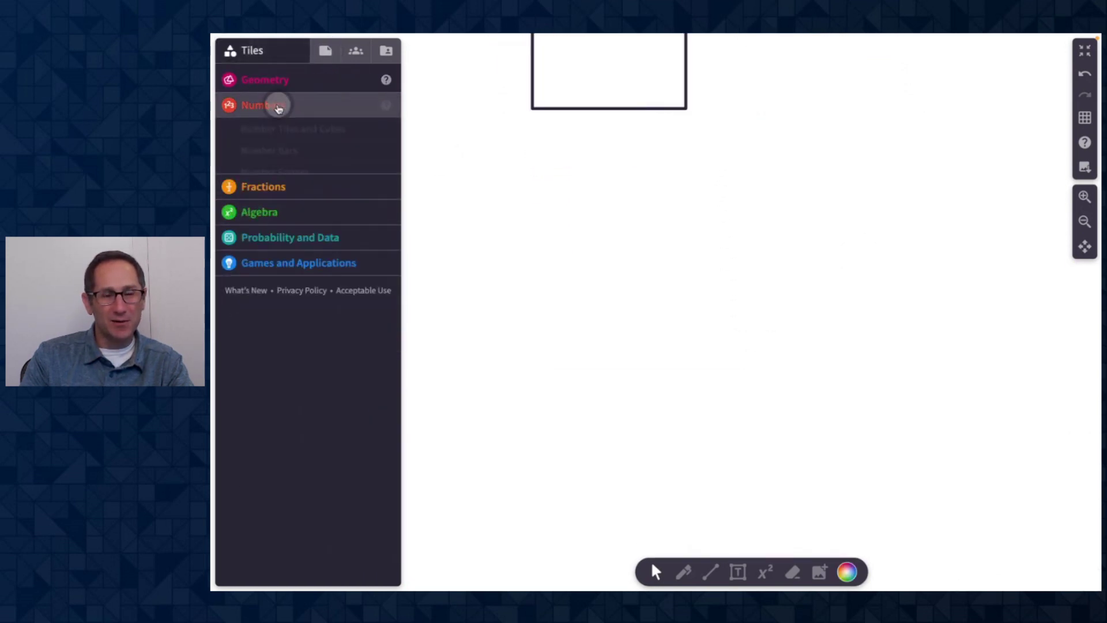
click(302, 520)
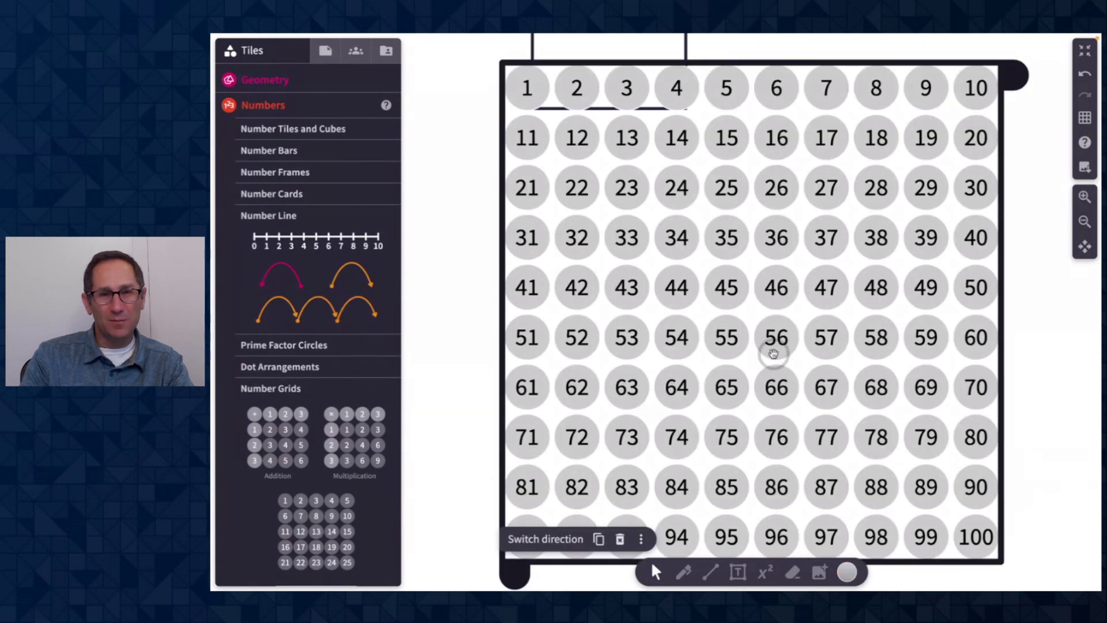
Move the number grid down so that it sits clear below the drop zone.
click(1084, 223)
click(1085, 224)
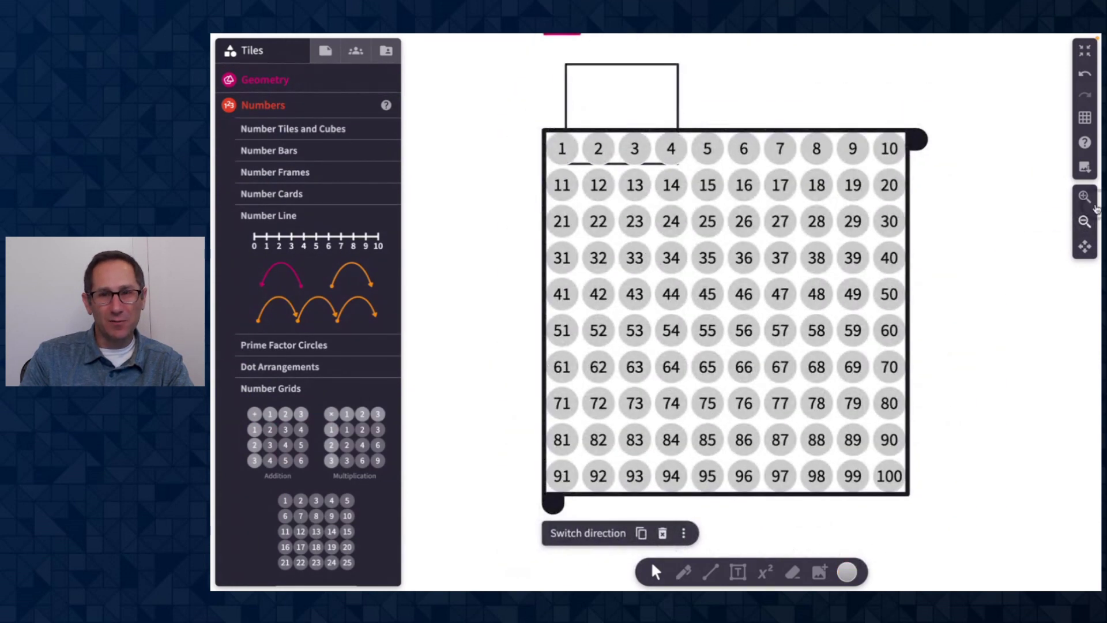
click(1084, 223)
drag(759, 178, 759, 255)
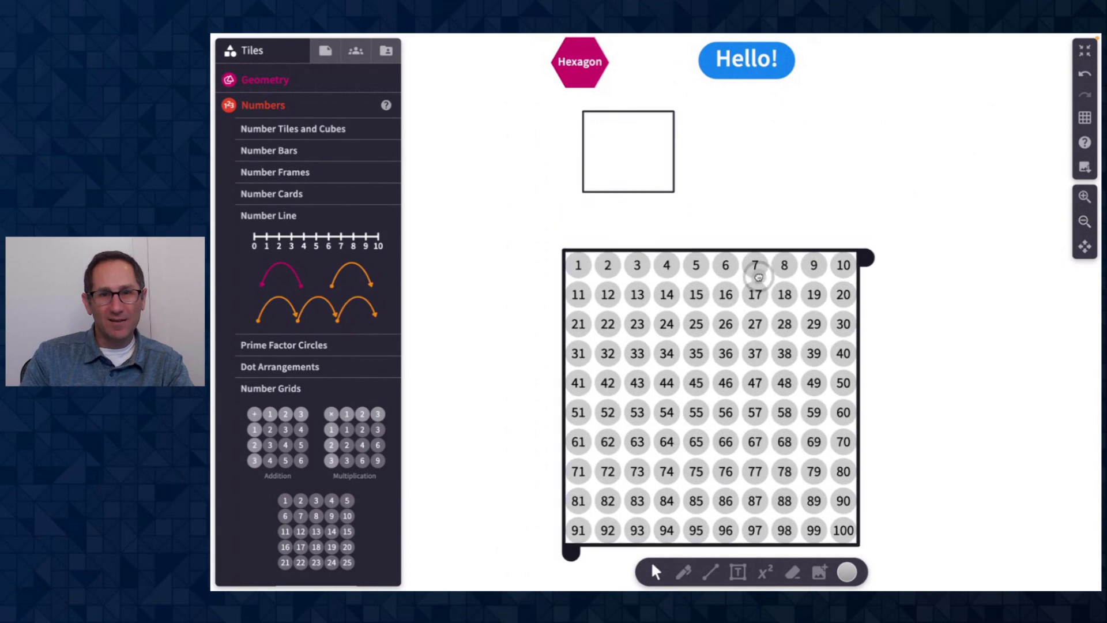
scroll(979, 248, down, 3)
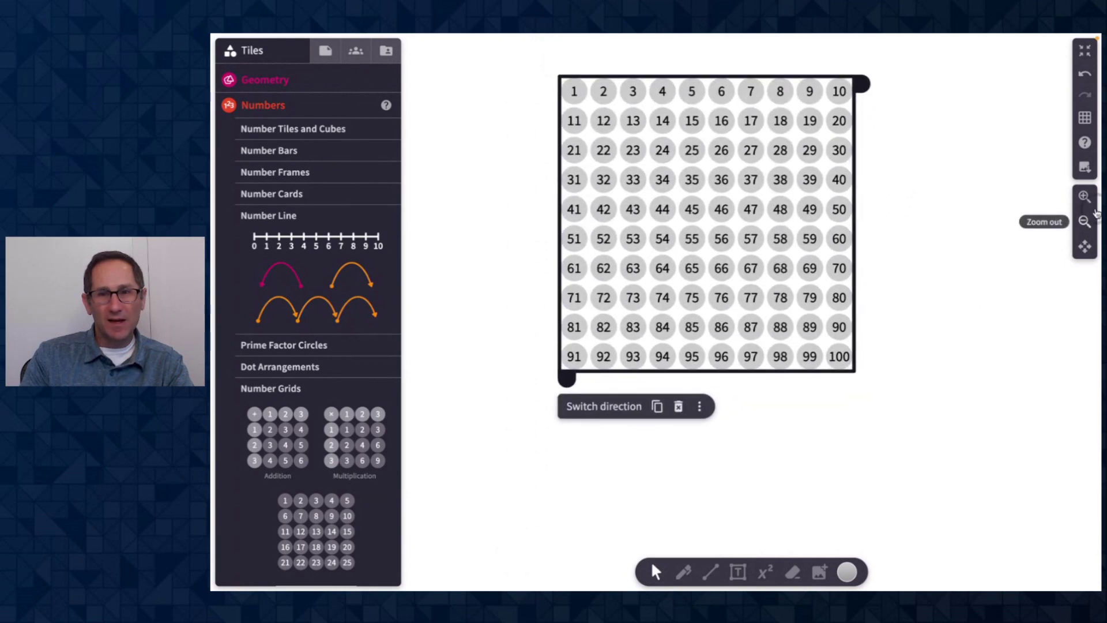
click(1084, 196)
scroll(967, 373, up, 1)
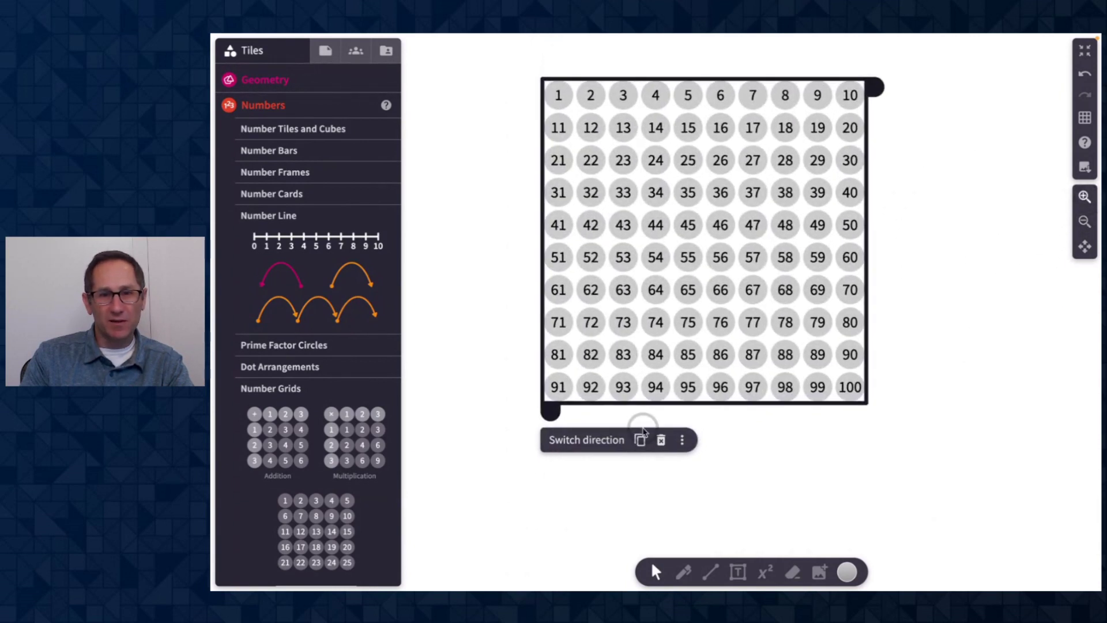
Switch the number grid's direction and switch it back.
click(587, 447)
click(587, 449)
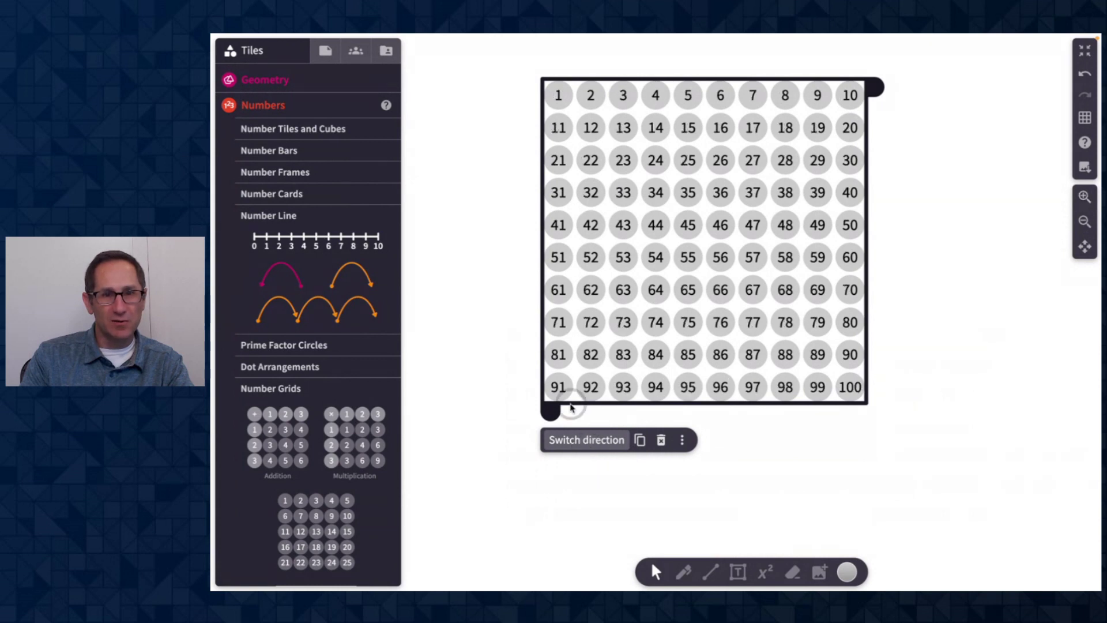
Set the number grid's start value to 0.
click(683, 440)
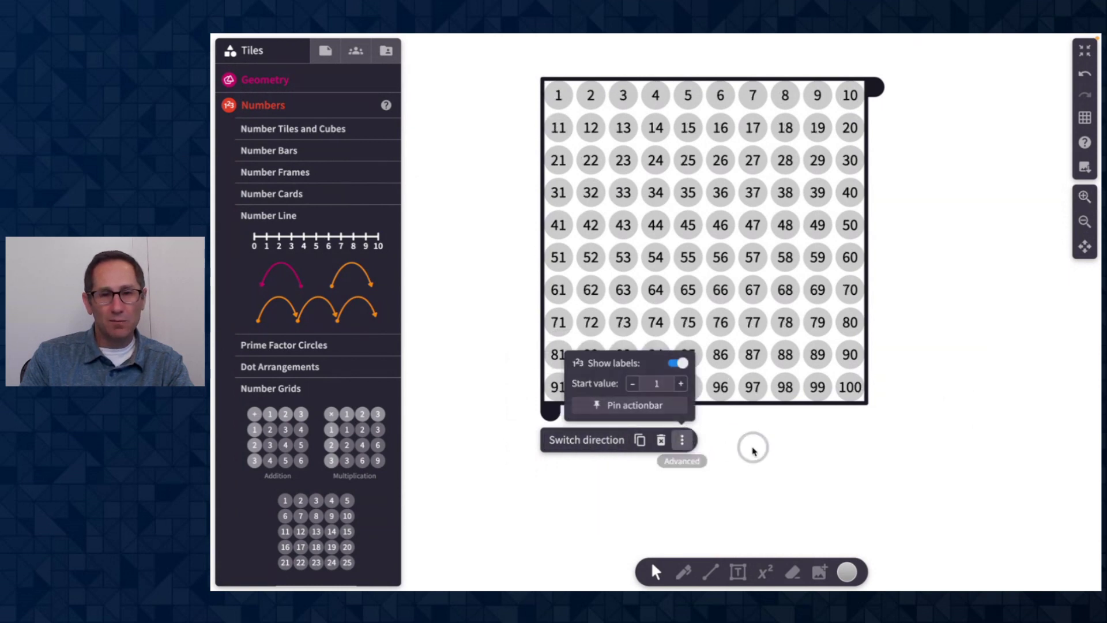
click(658, 383)
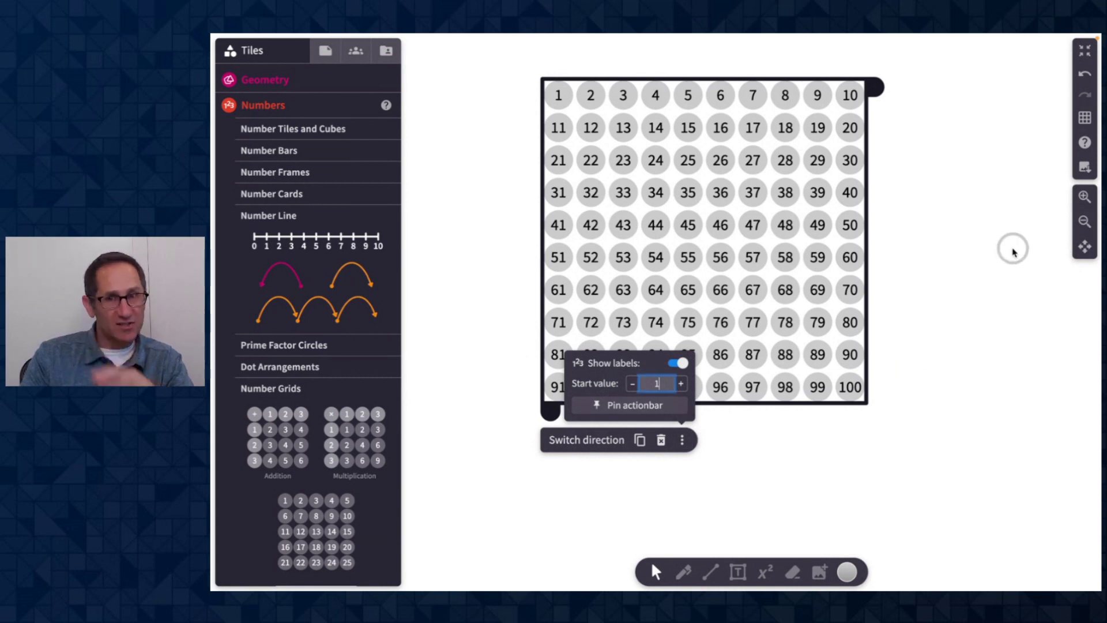
click(1085, 196)
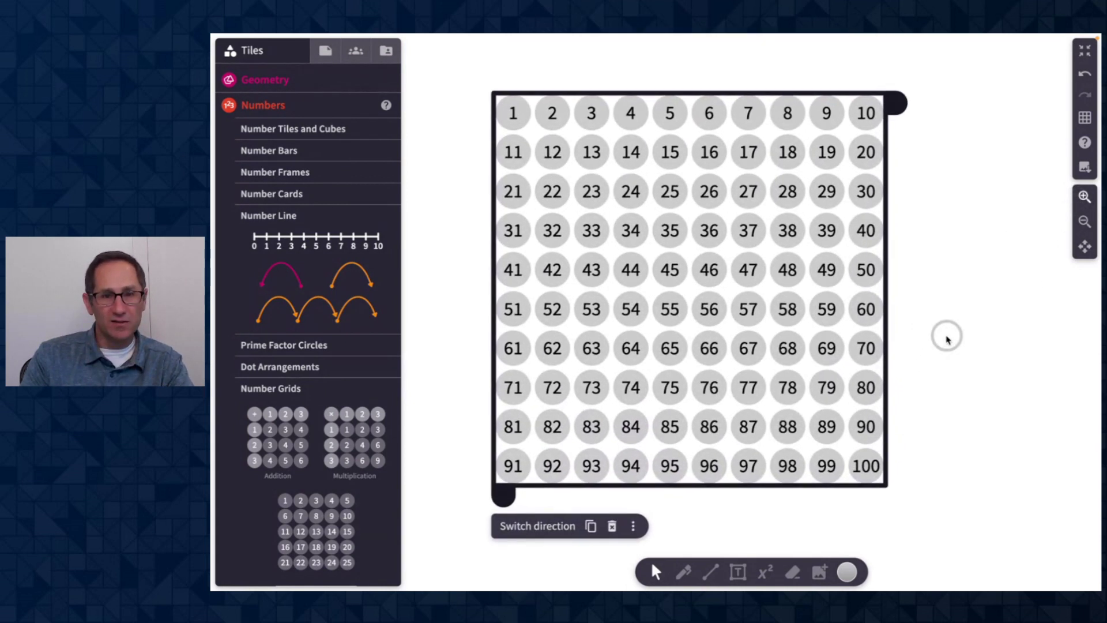
click(633, 526)
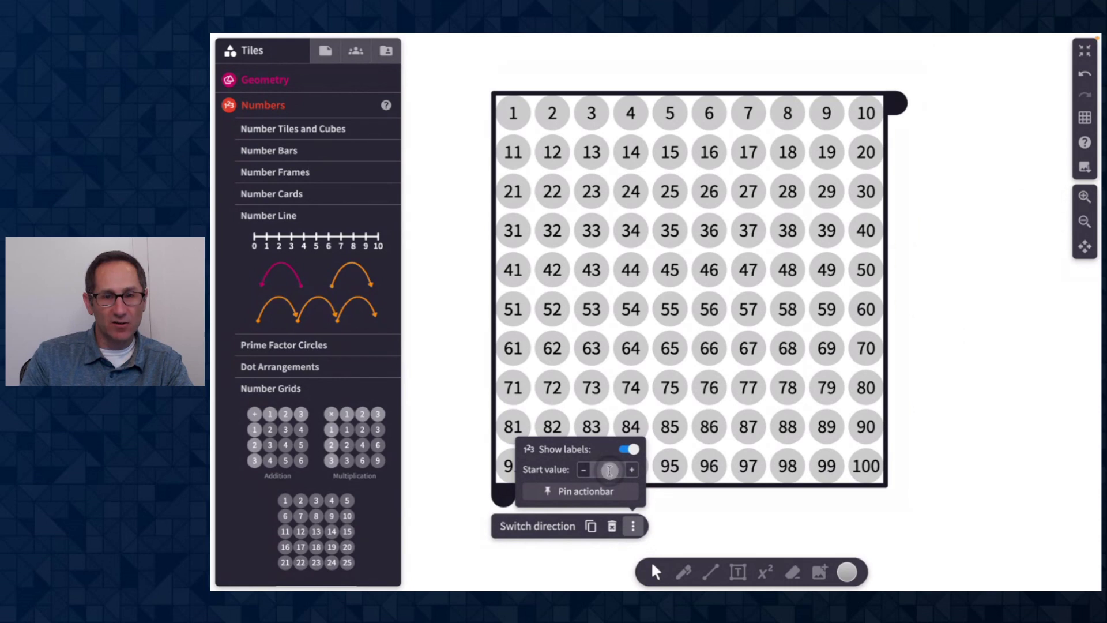
click(609, 470)
text(0)
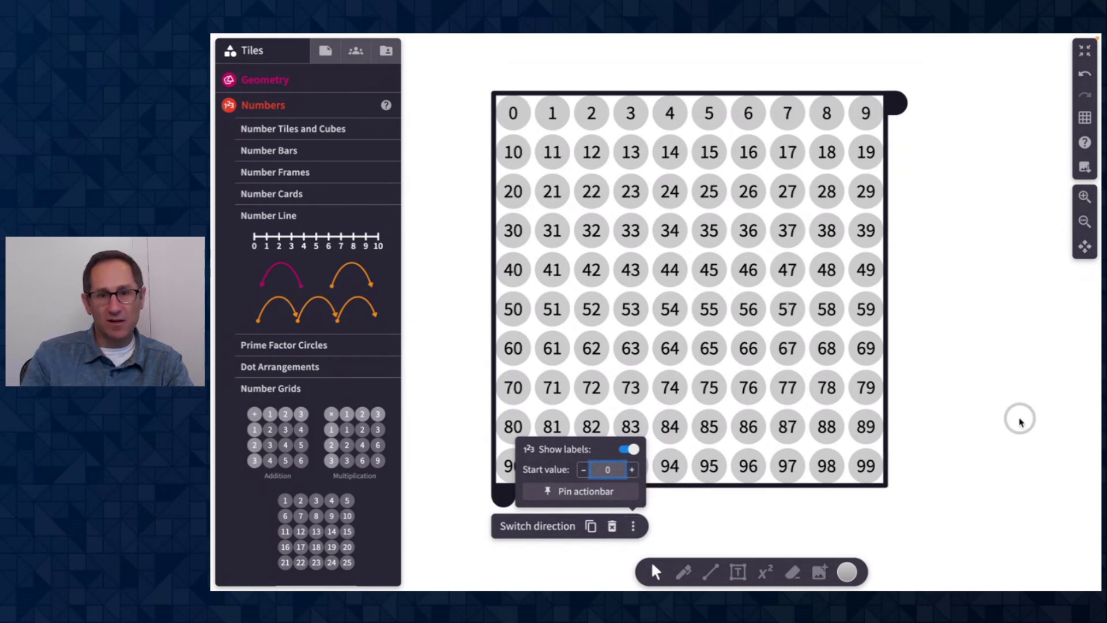
Flip the number grid's direction so it counts up from the bottom row, and flip it back.
click(957, 397)
click(513, 464)
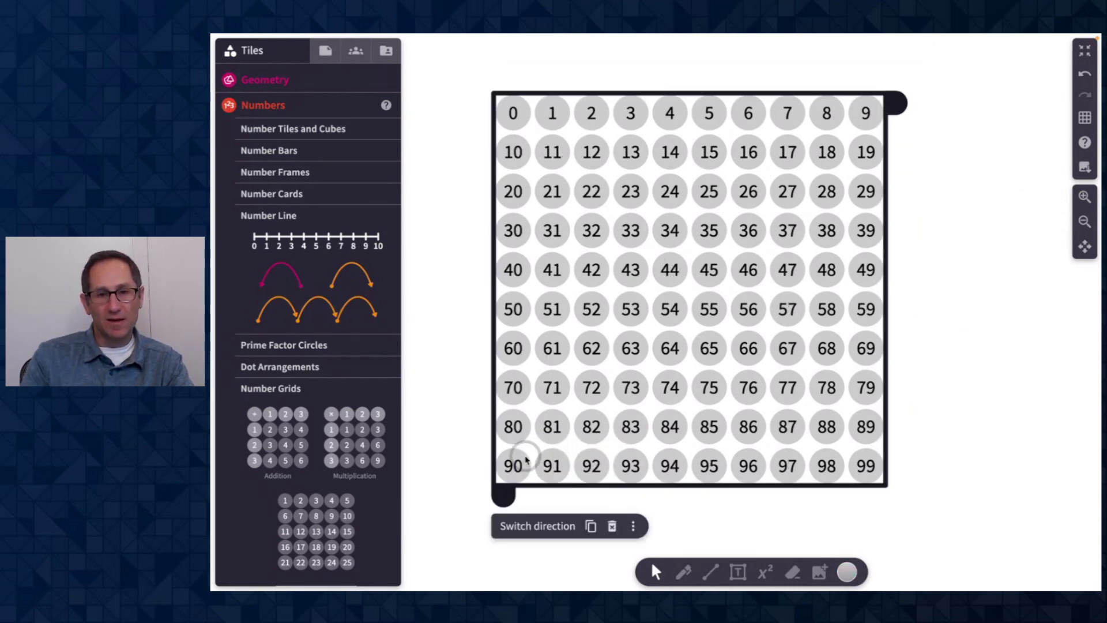
click(537, 526)
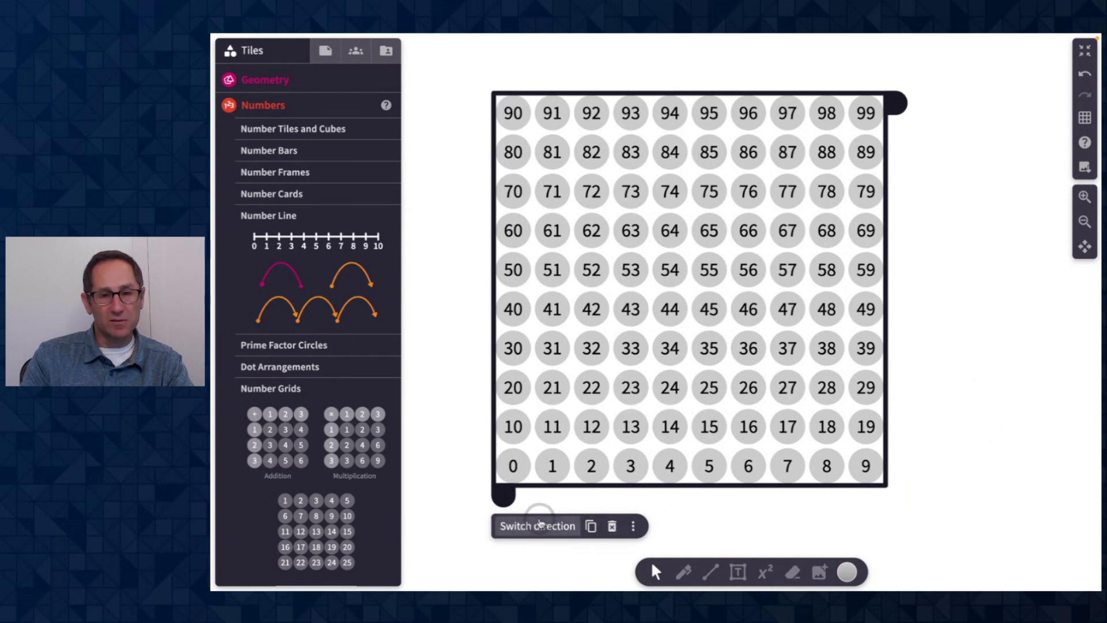
click(579, 526)
Set the number grid's start value to 37.
click(634, 526)
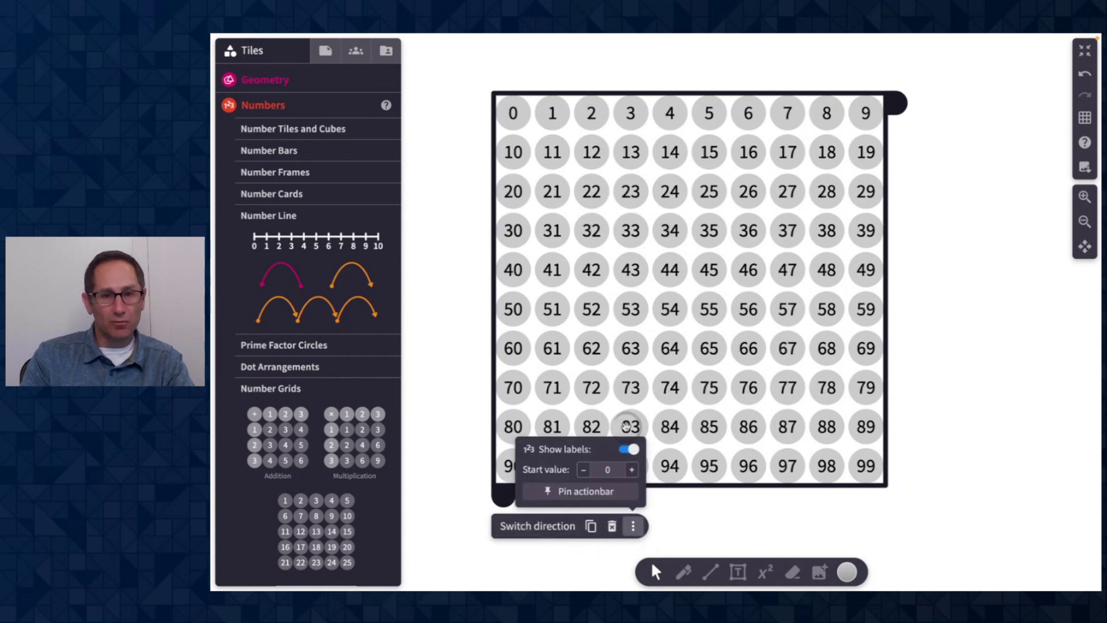
double_click(612, 472)
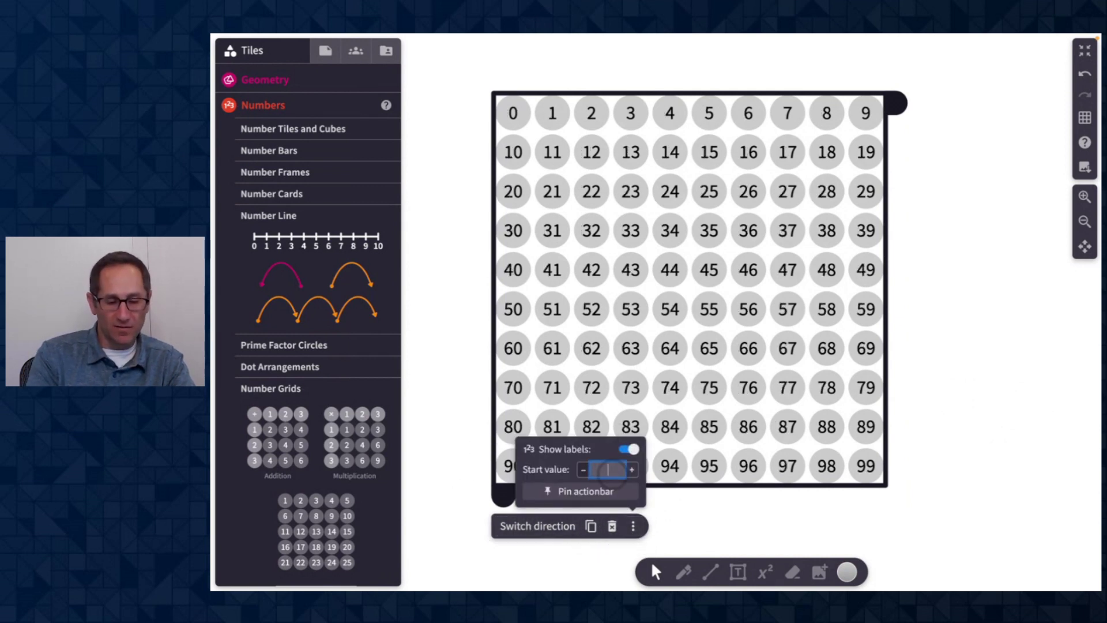
text(37)
click(980, 381)
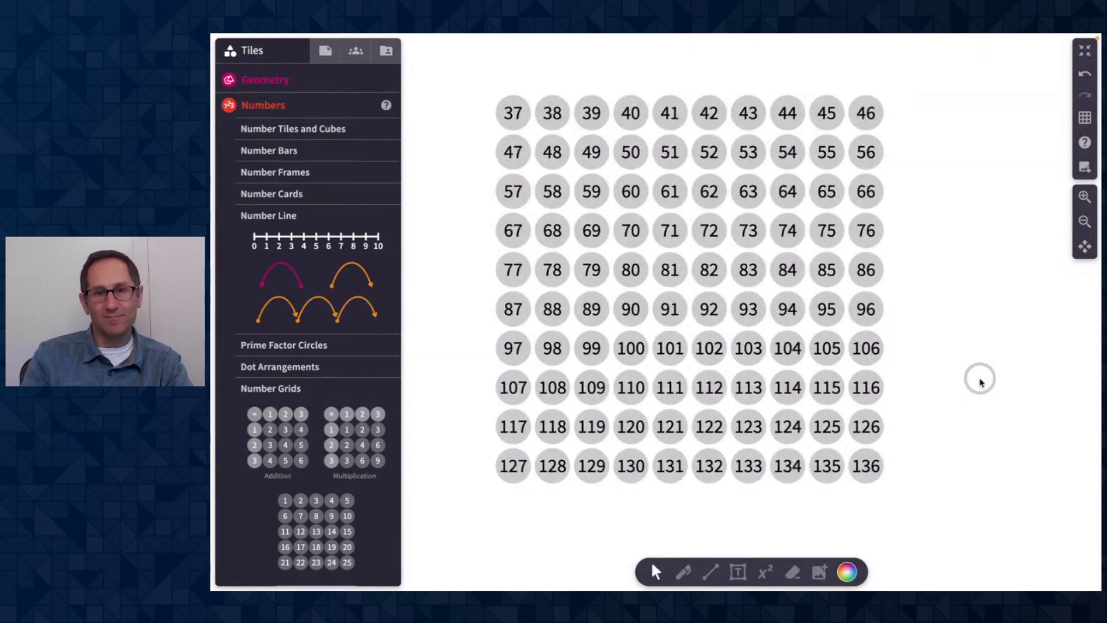
Resize the number grid to 12 columns by 7 rows.
click(859, 191)
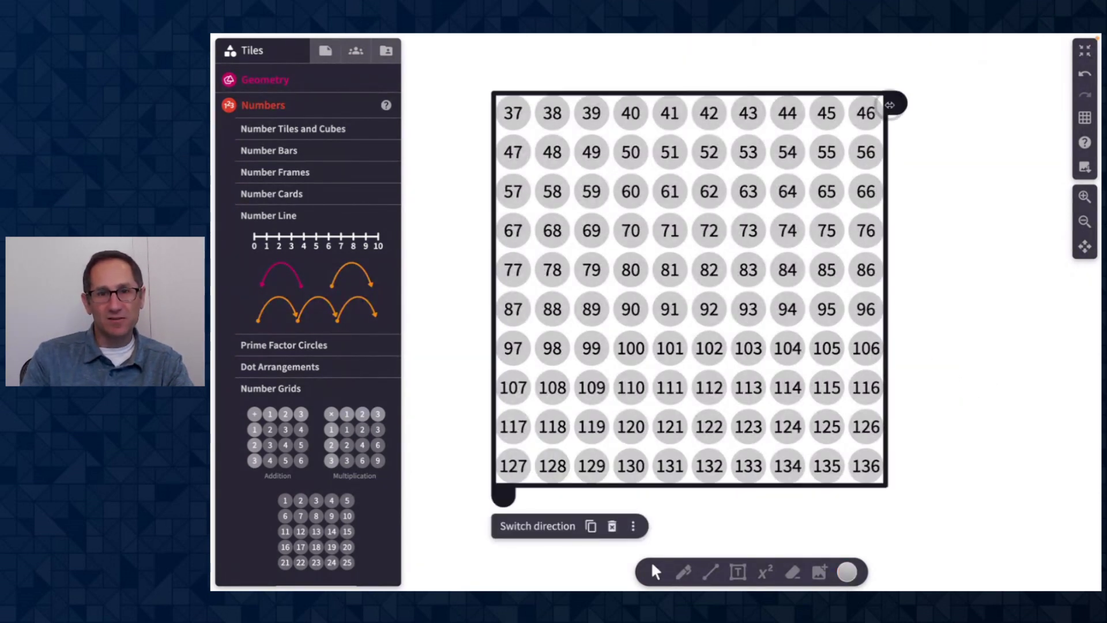
drag(890, 104, 740, 104)
drag(505, 495, 536, 350)
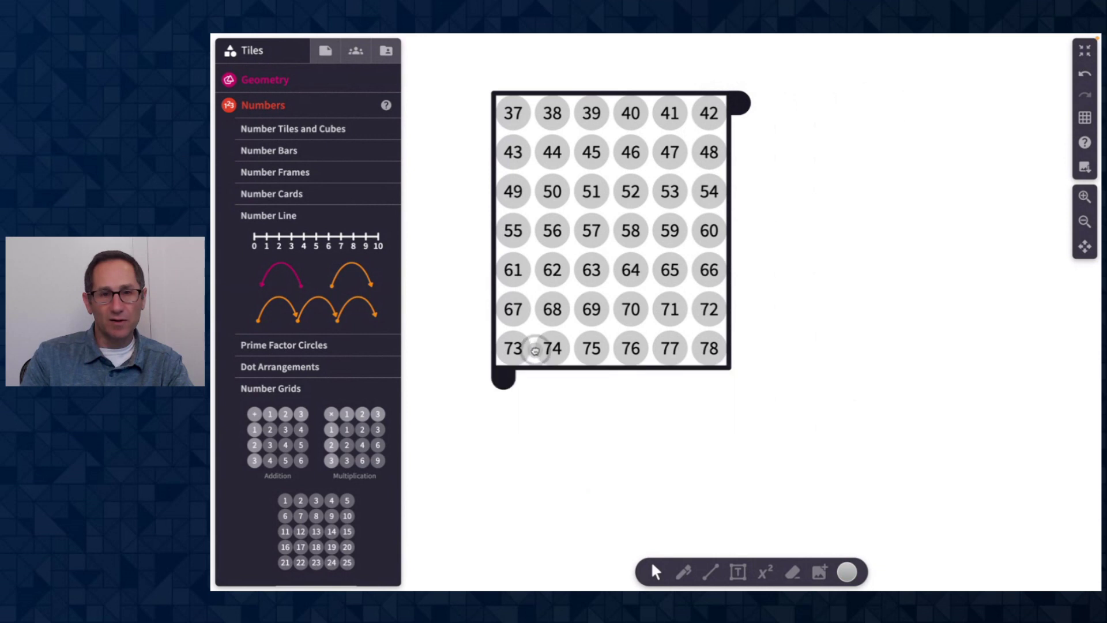
drag(740, 109, 949, 110)
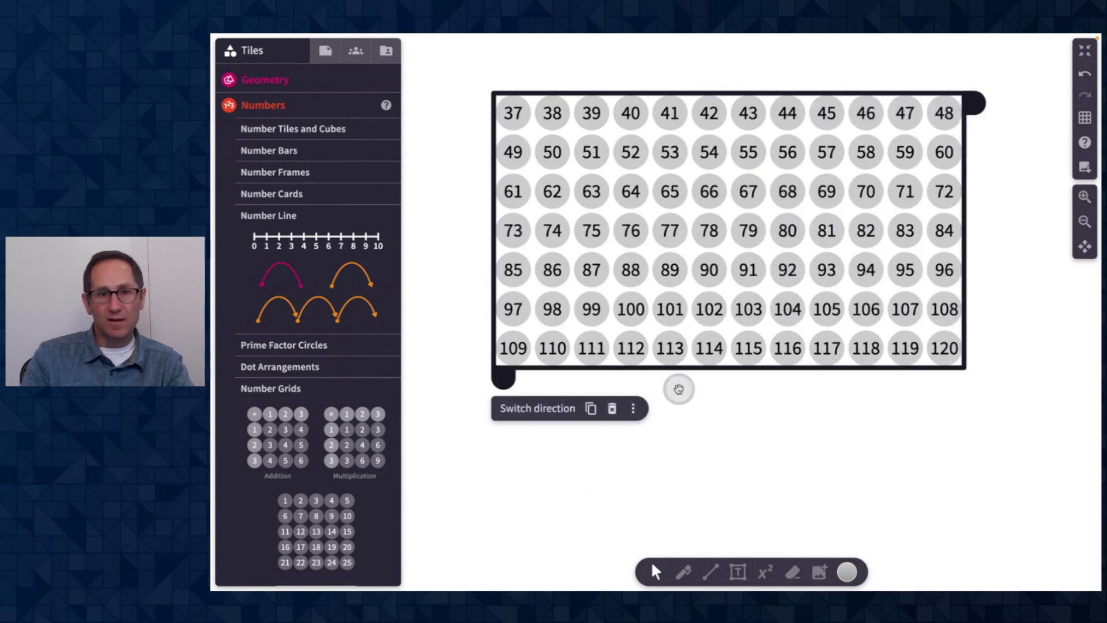
Make the number grid's start value negative, setting it to -37.
click(633, 408)
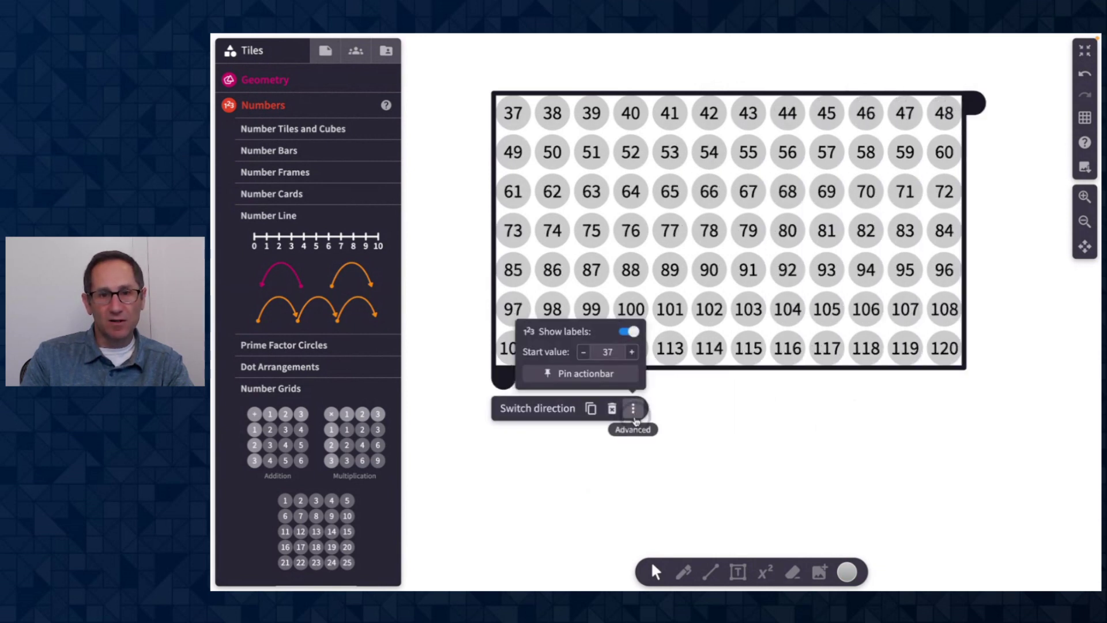
click(601, 353)
text(-)
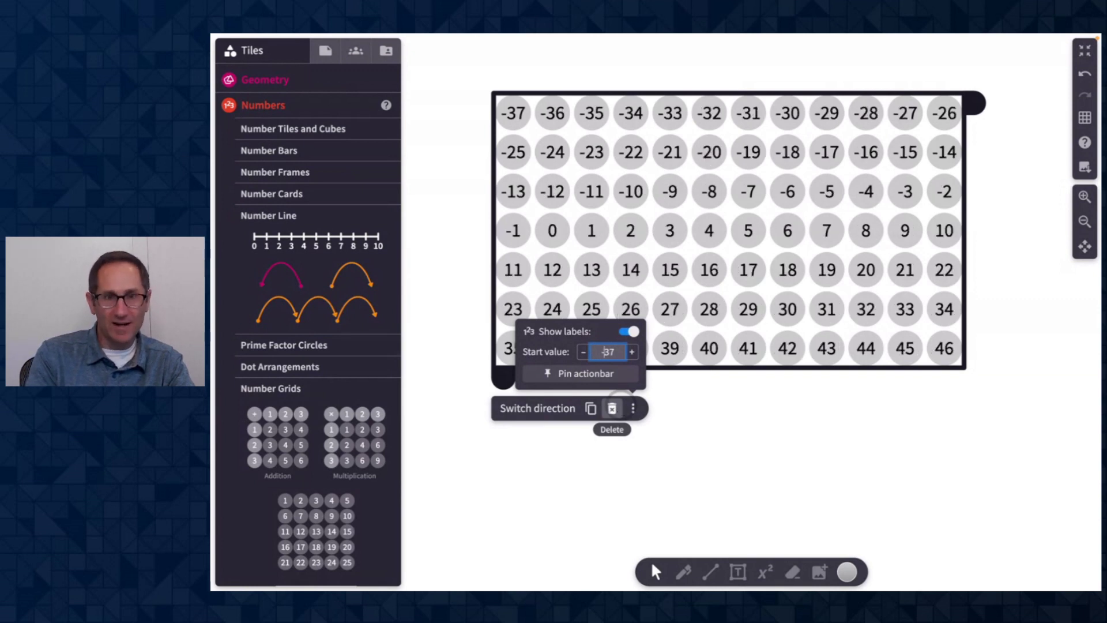
click(718, 442)
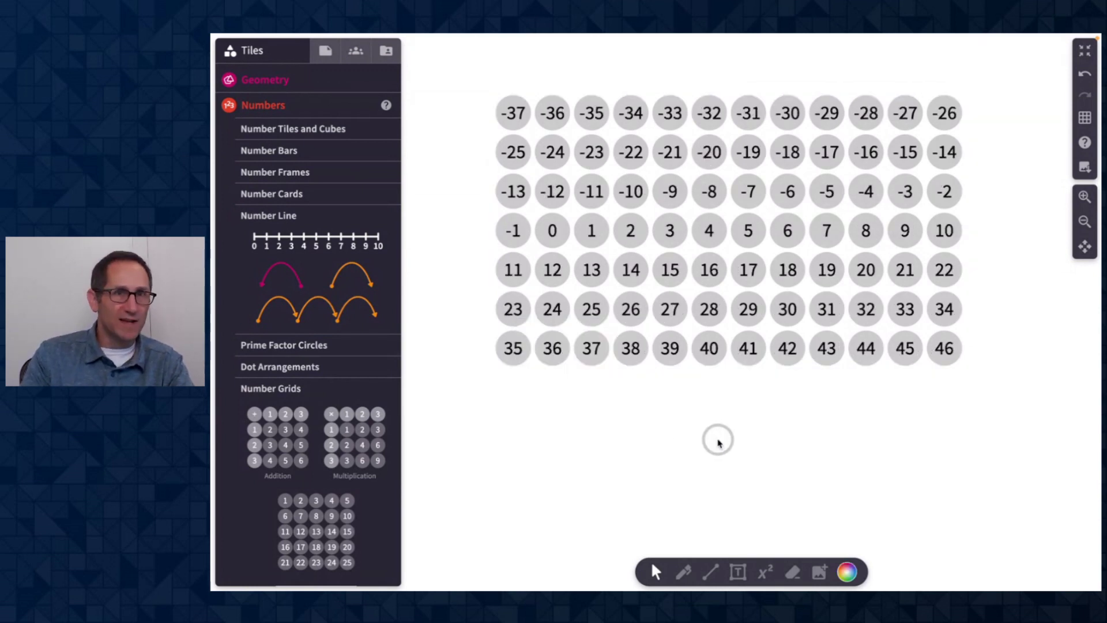
Set the number grid's start value to 500.
click(620, 346)
click(645, 407)
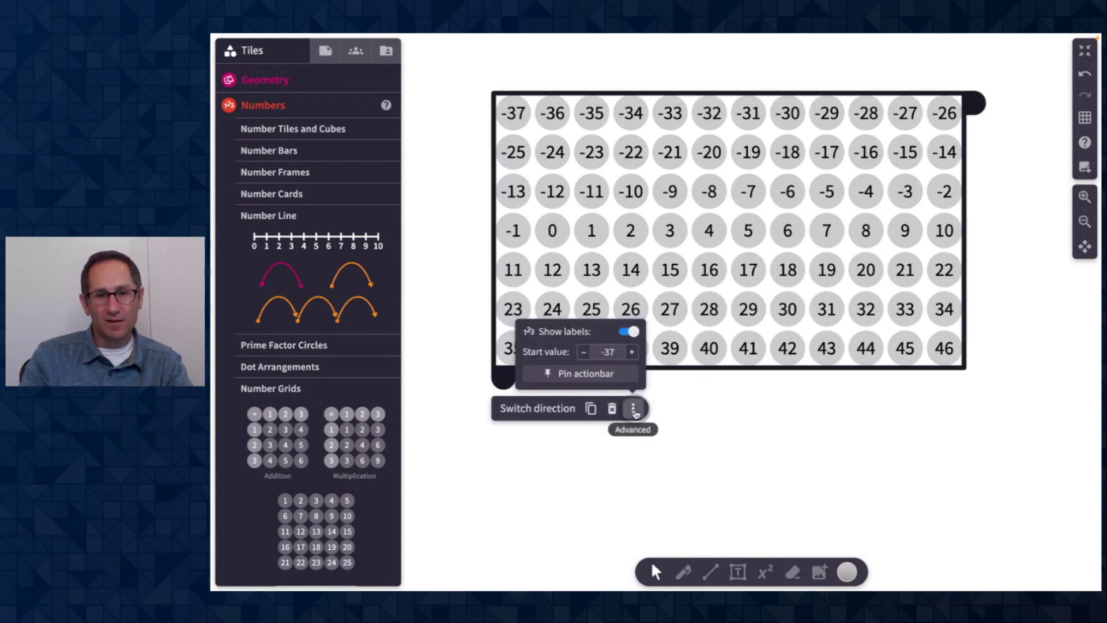
key(BackSpace)
key(BackSpace)
key(BackSpace)
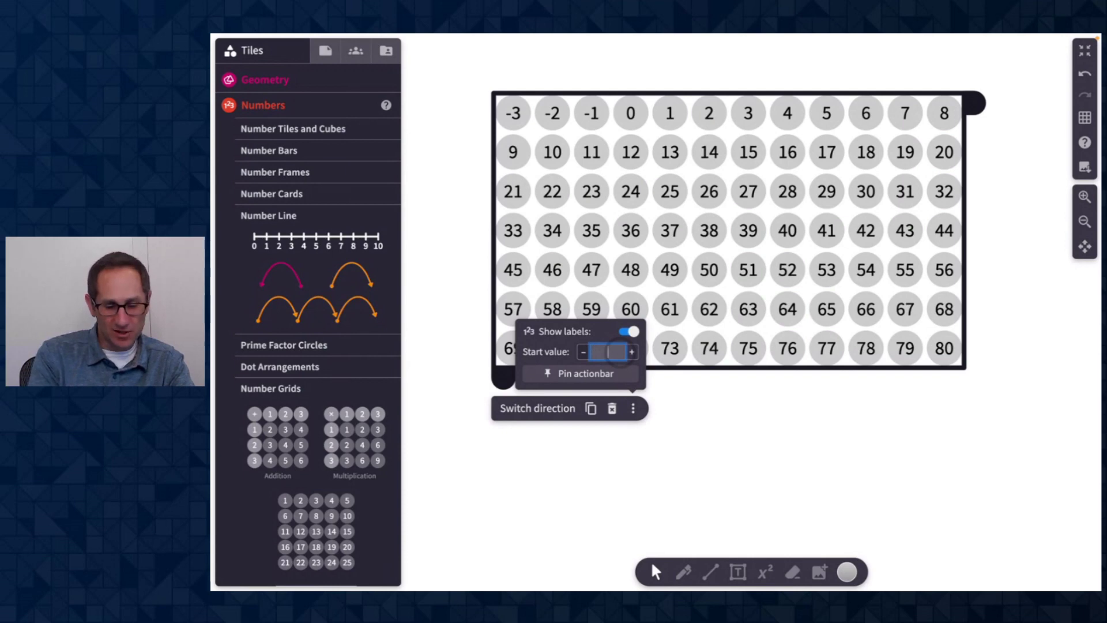
text(500)
click(693, 427)
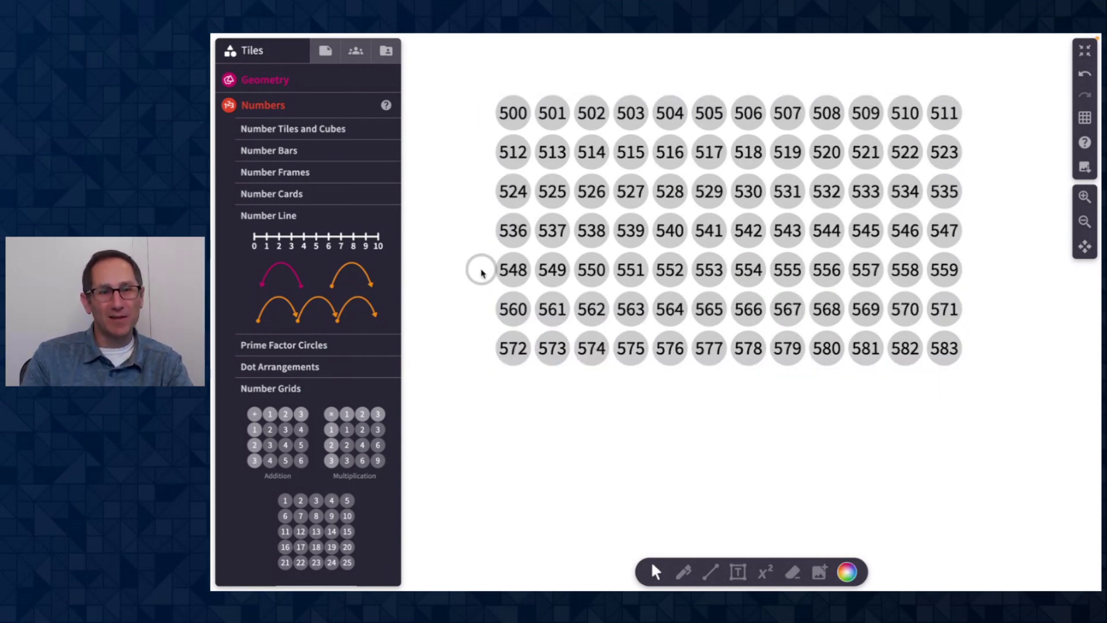
Add an addition grid and a multiplication grid side by side below the number grid.
scroll(483, 270, down, 5)
drag(263, 429, 622, 346)
drag(357, 457, 886, 355)
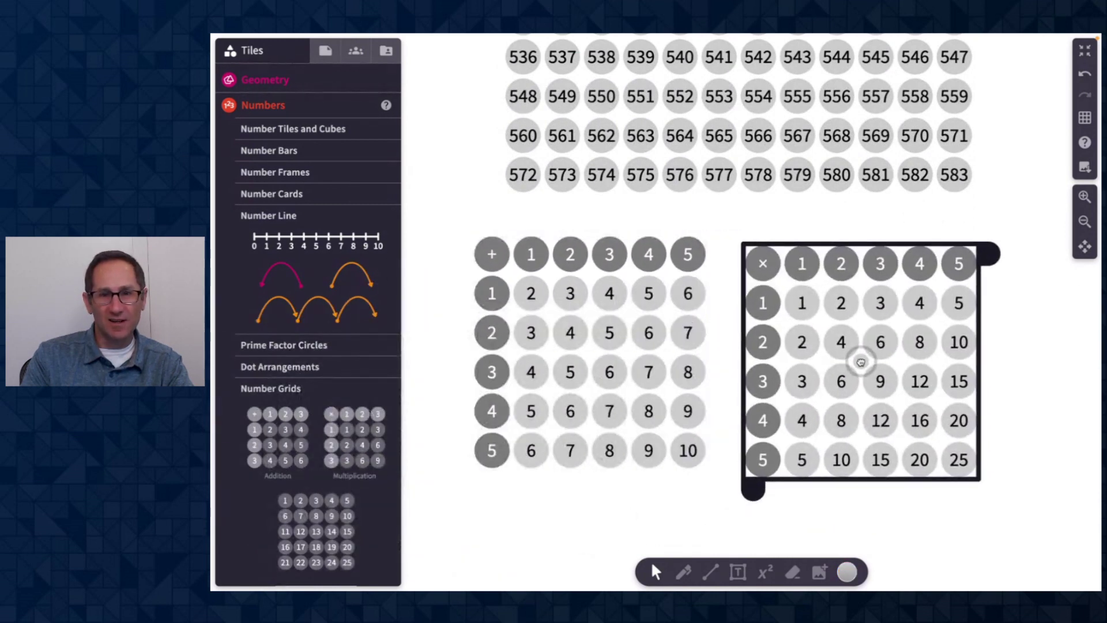
Examine the addition grid's advanced options for its labels and start values.
click(695, 449)
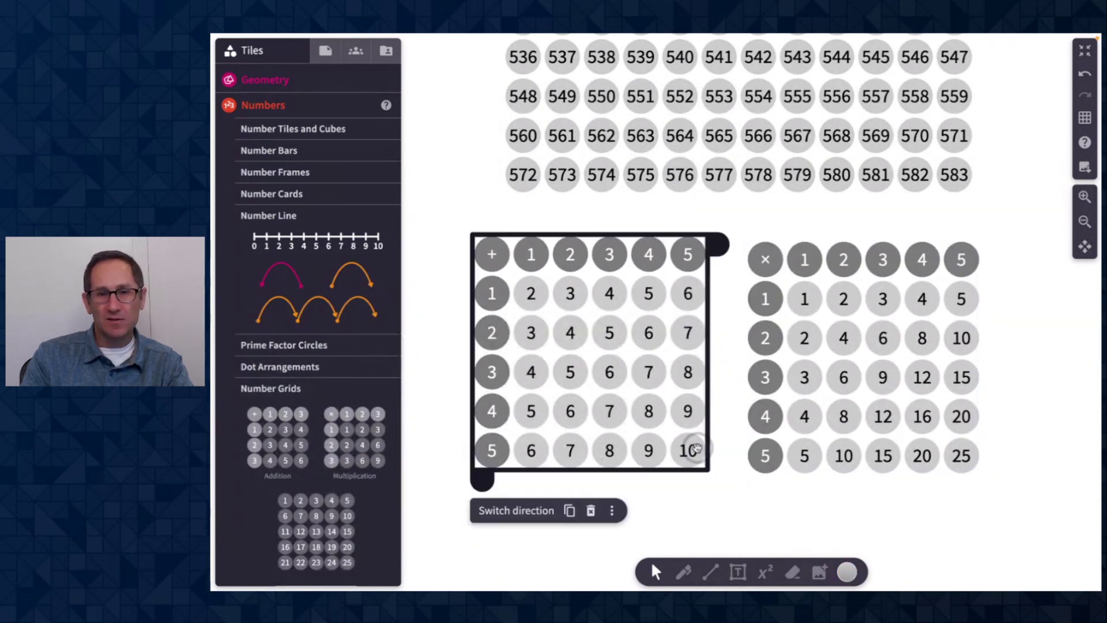
click(612, 510)
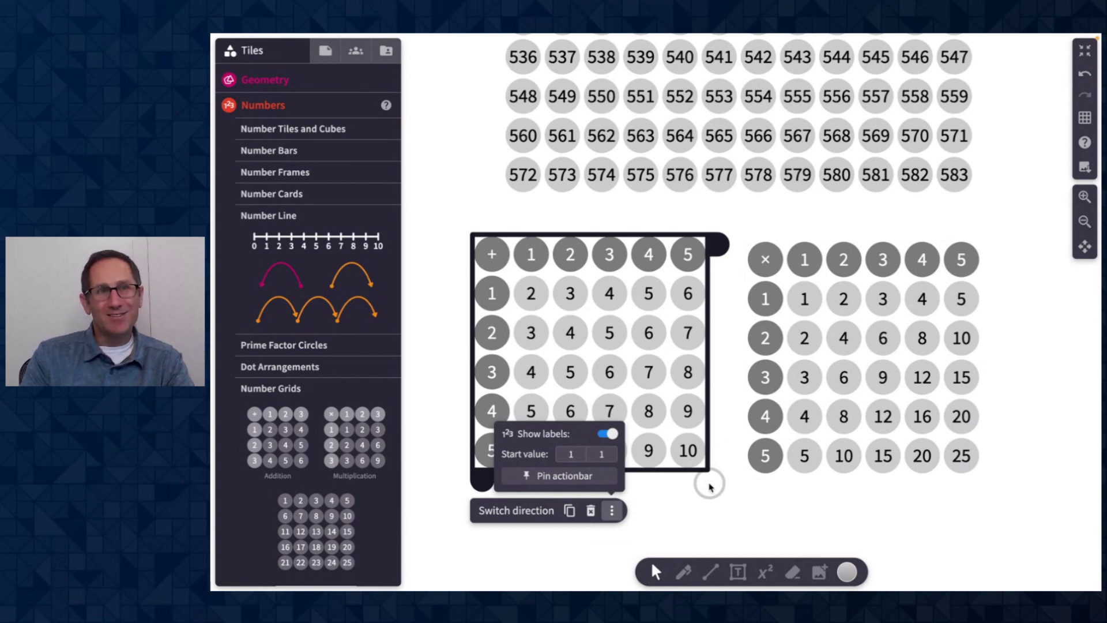
click(690, 510)
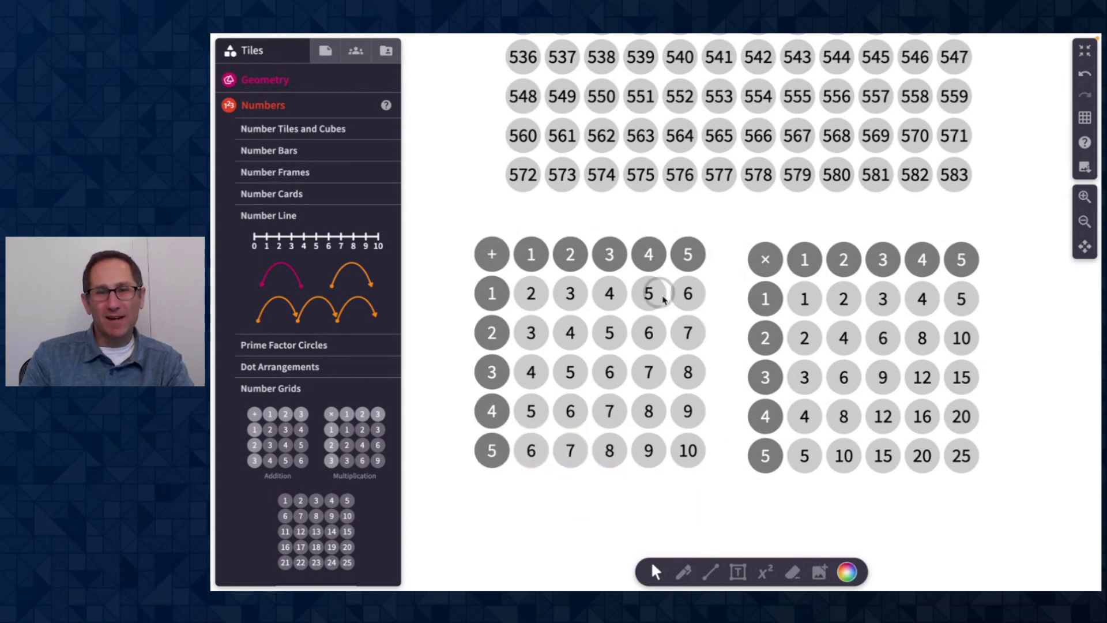
click(648, 279)
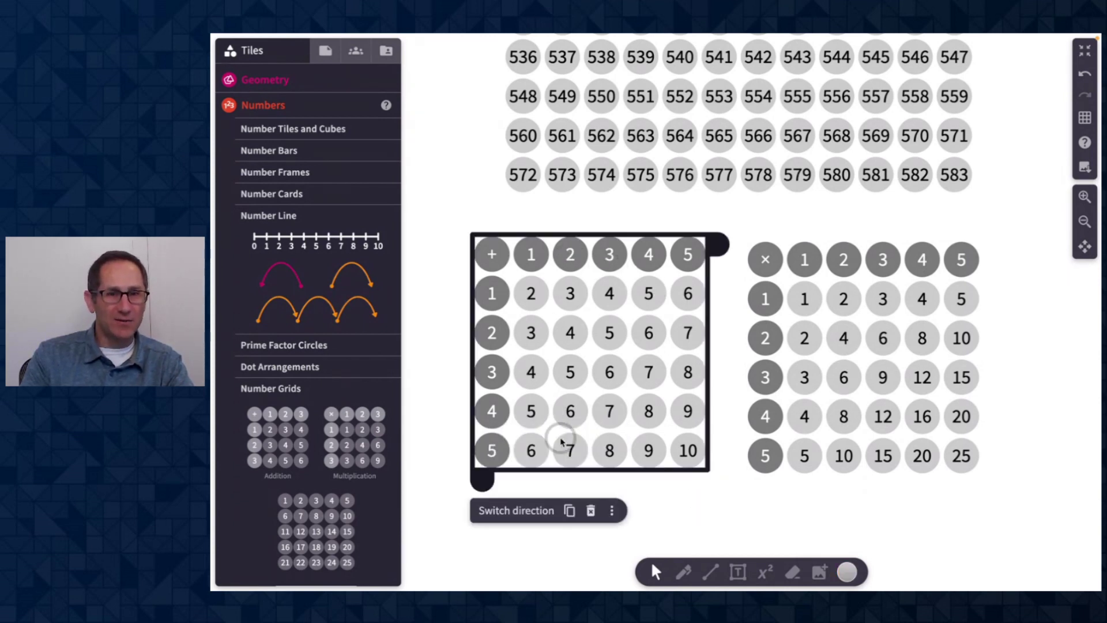
click(608, 511)
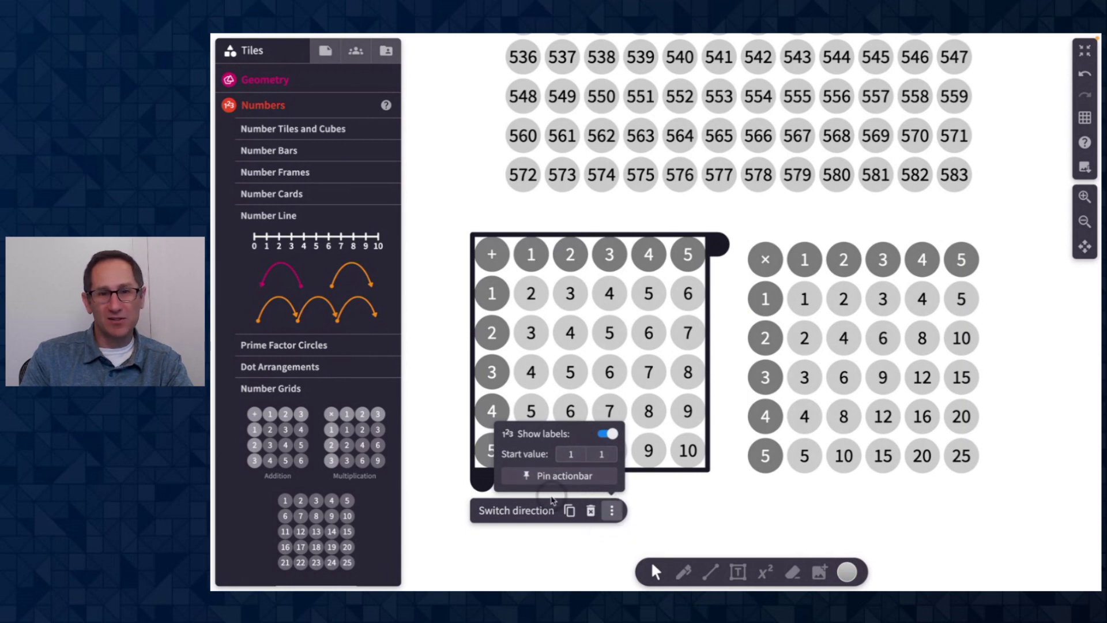
click(518, 560)
Turn on authoring mode and move the addition grid slightly so that it lines up level with the multiplication grid.
click(326, 50)
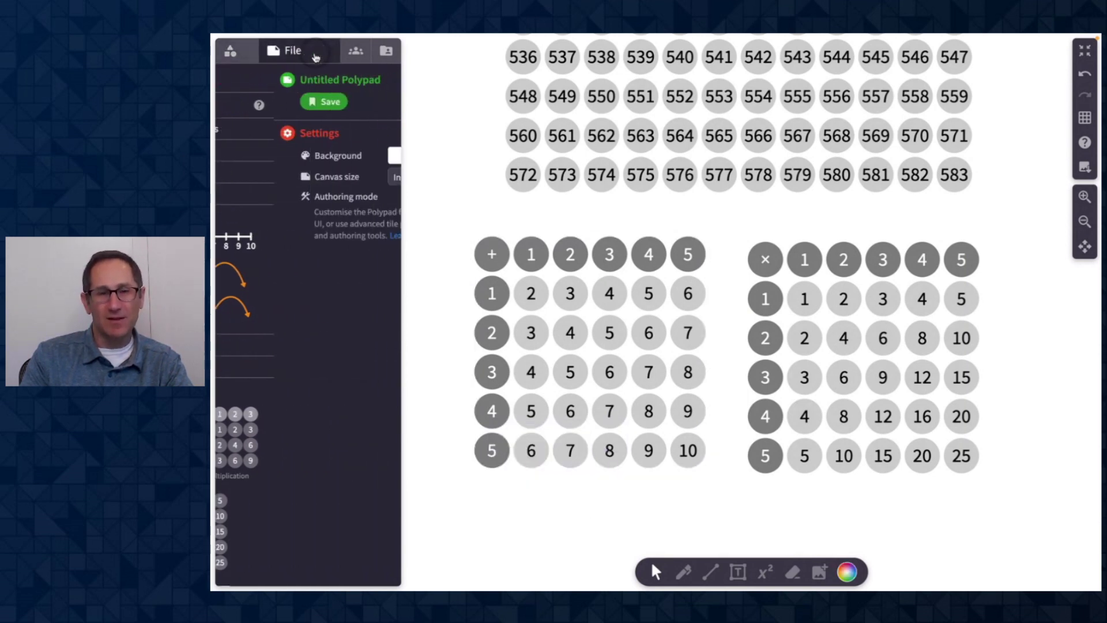
click(380, 197)
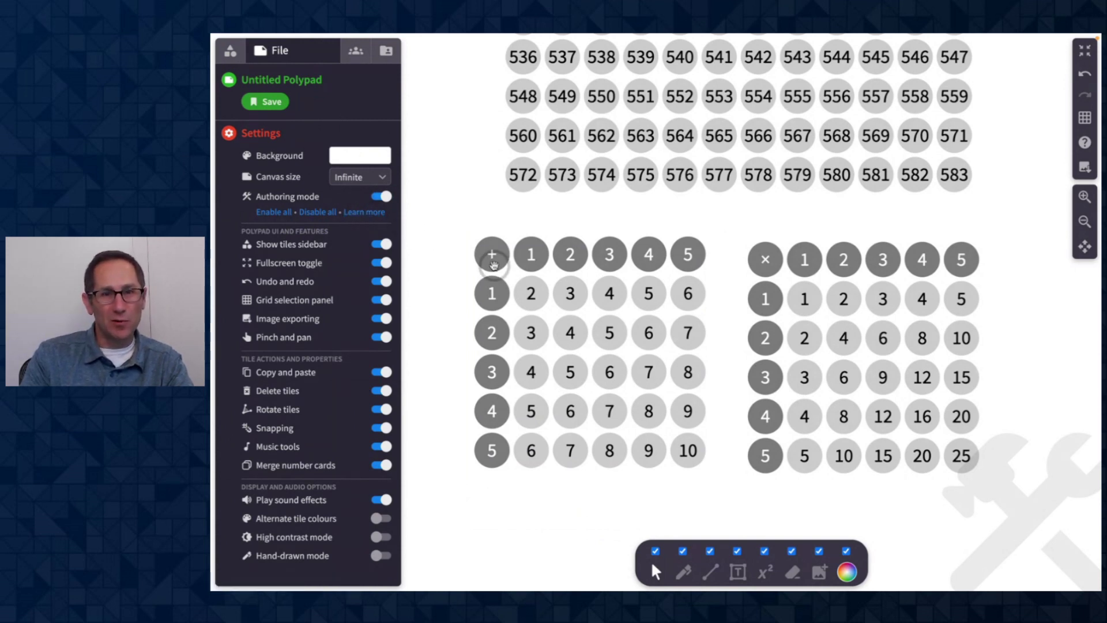
drag(491, 254, 482, 258)
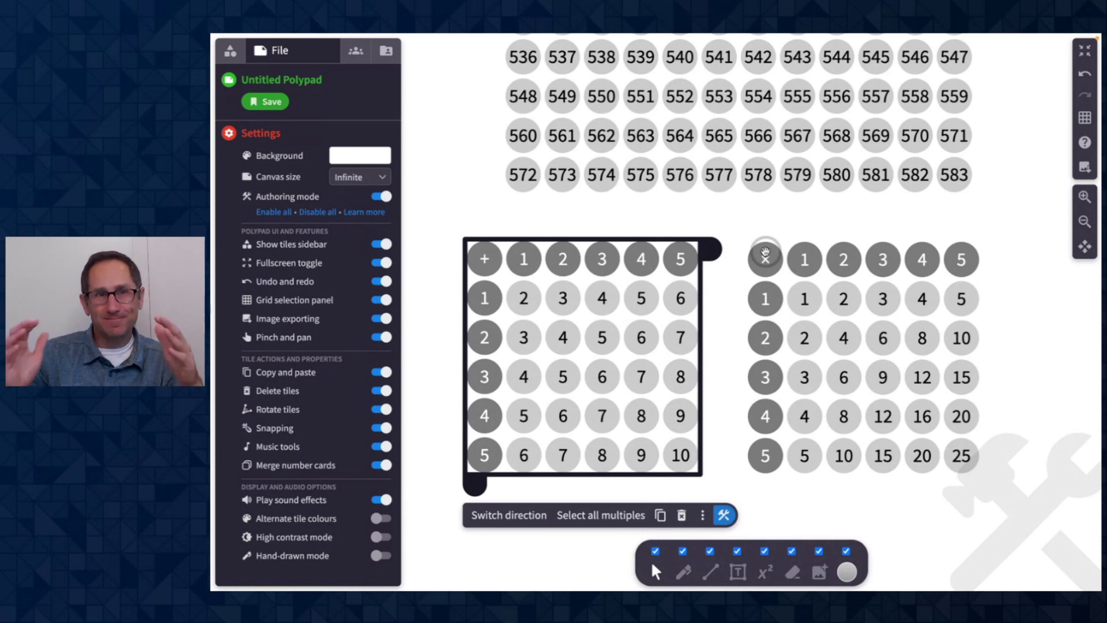